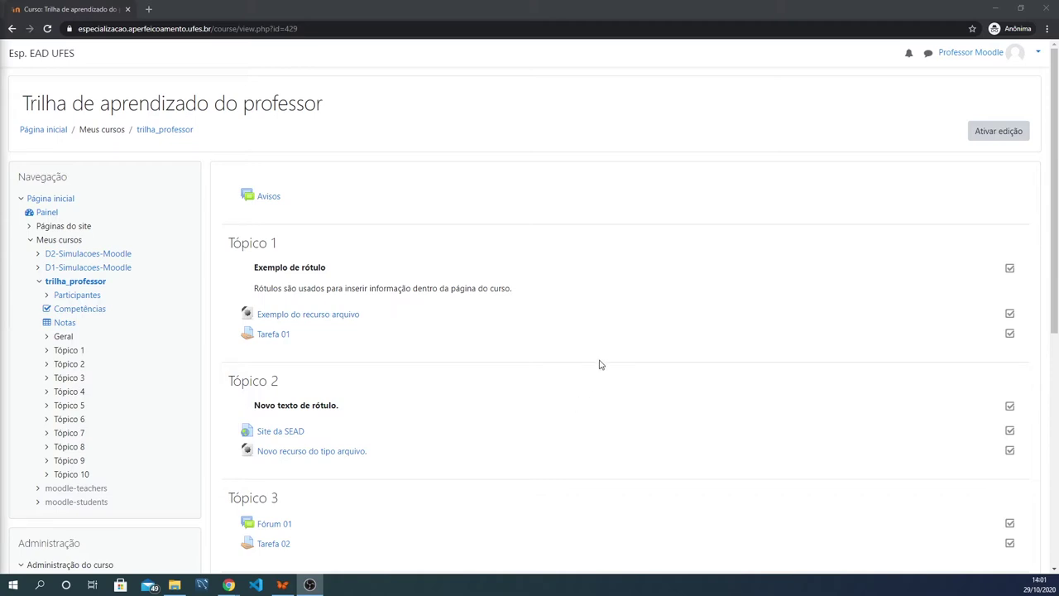
Step: Open the question bank of the quiz "Nova atividade do tipo questionário" in Tópico 4
scroll(598, 364, "down", 3)
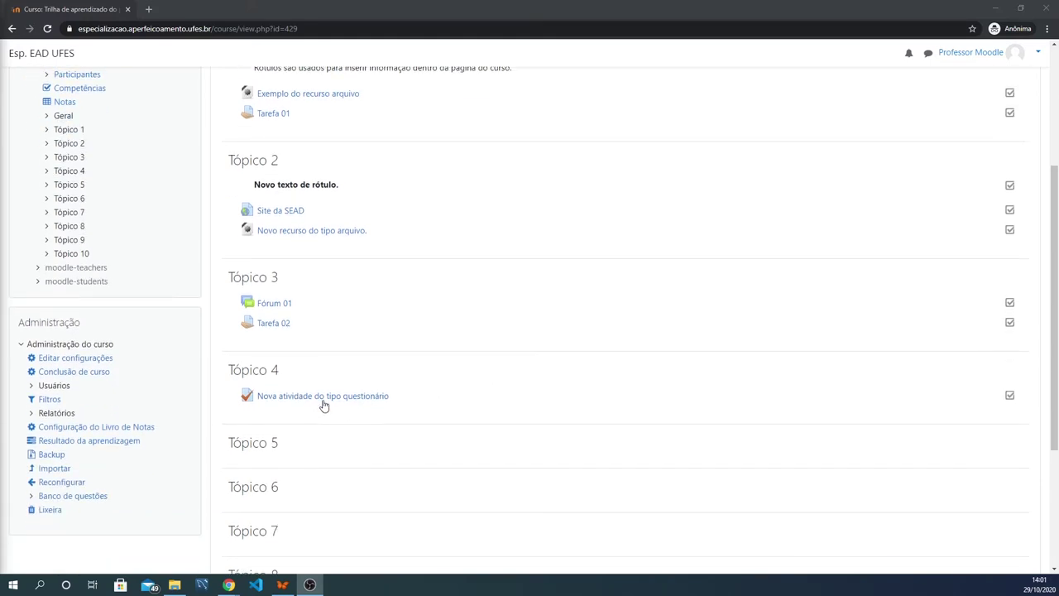
left_click(328, 398)
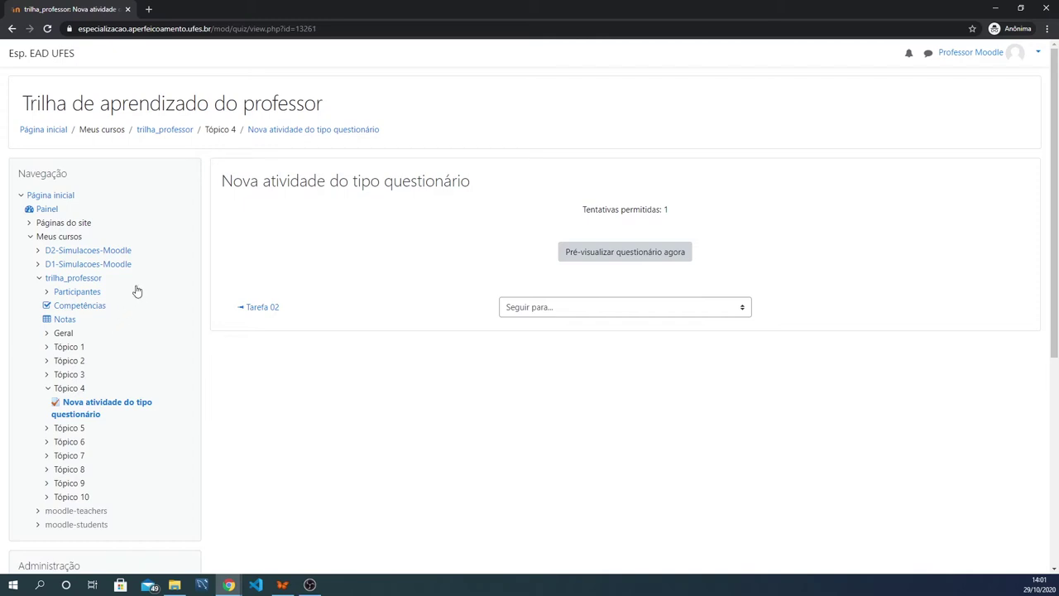
scroll(136, 290, "down", 2)
scroll(136, 290, "down", 4)
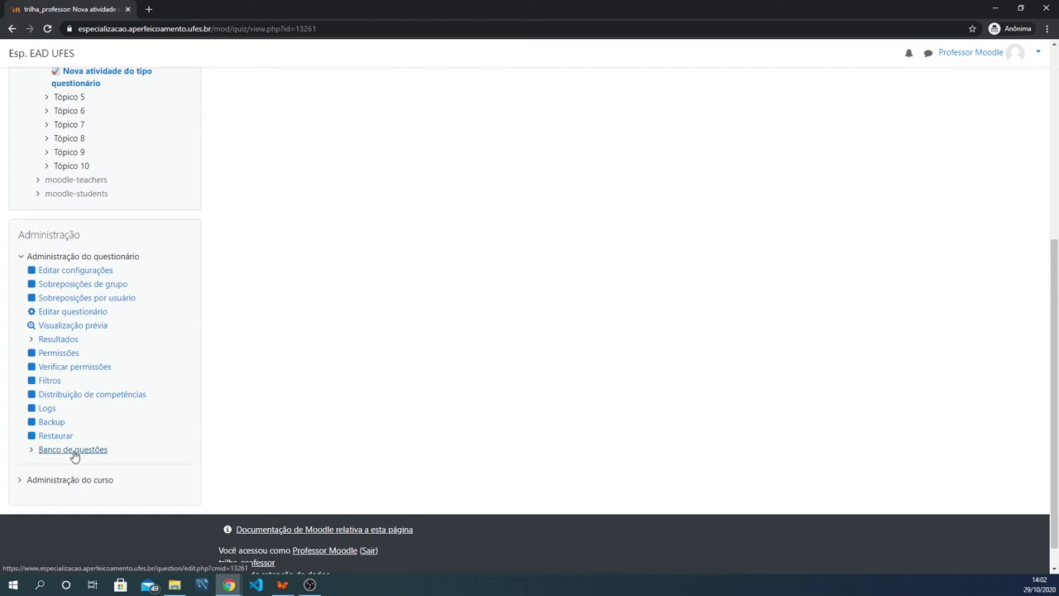
left_click(31, 450)
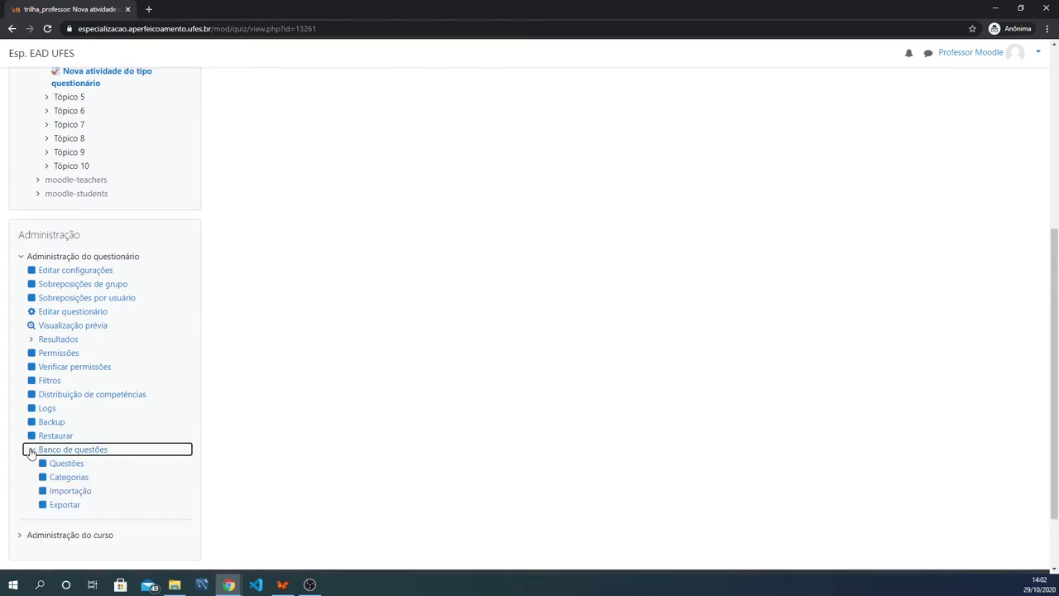
left_click(30, 450)
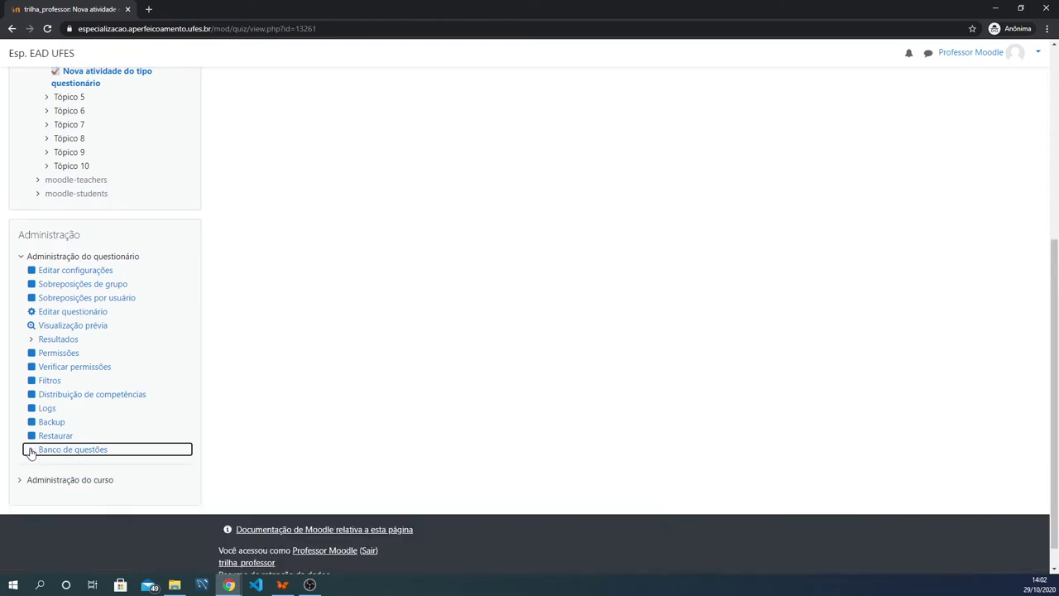
left_click(81, 452)
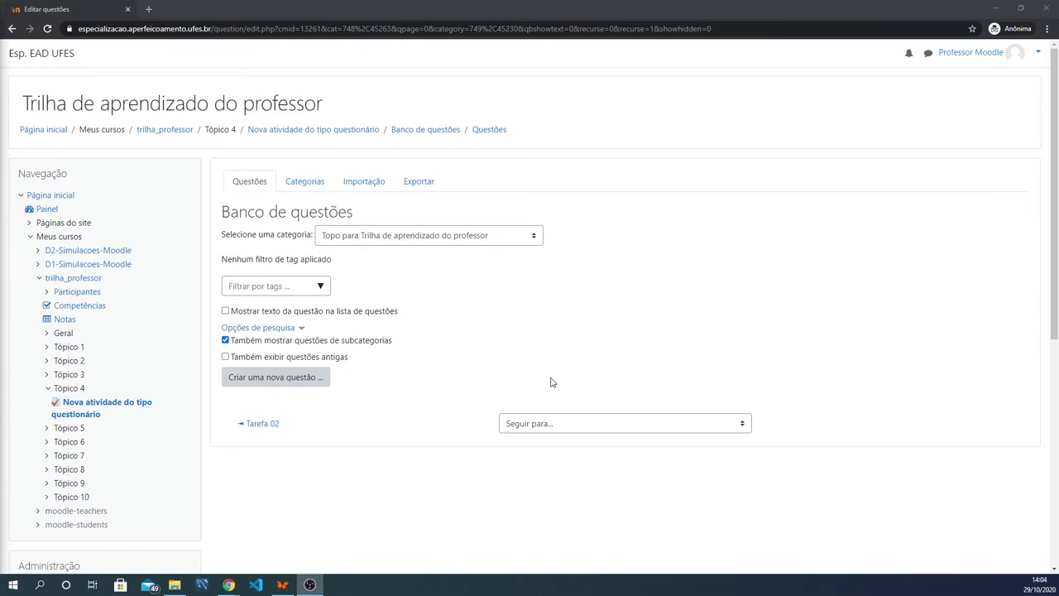
Step: View the question bank category "Padrão para Nova atividade do tipo questionário" and the edit options for "Você está bem hoje?"
left_click(444, 238)
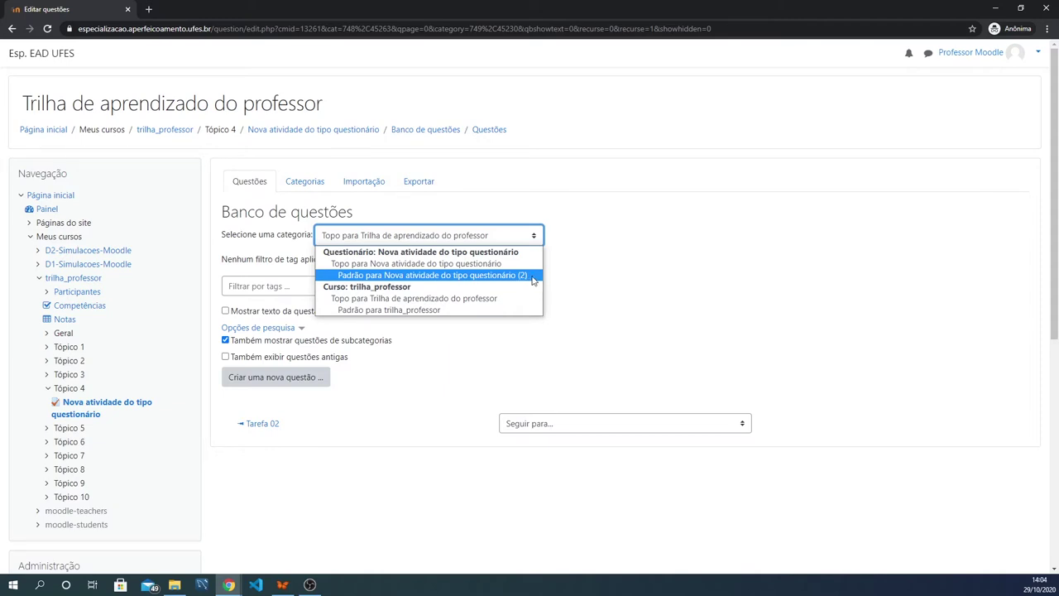
left_click(433, 276)
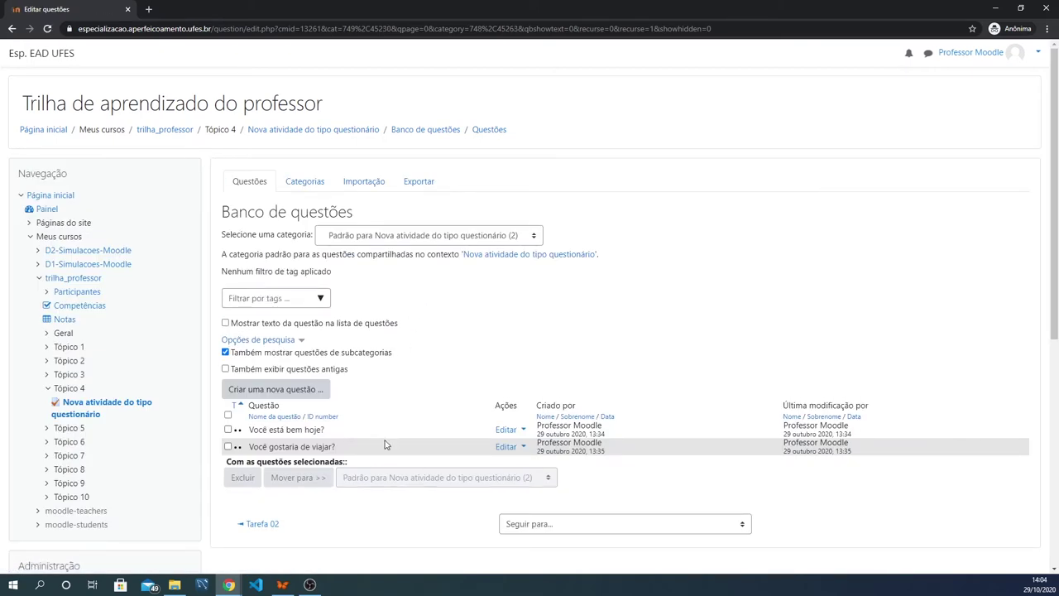
left_click(523, 429)
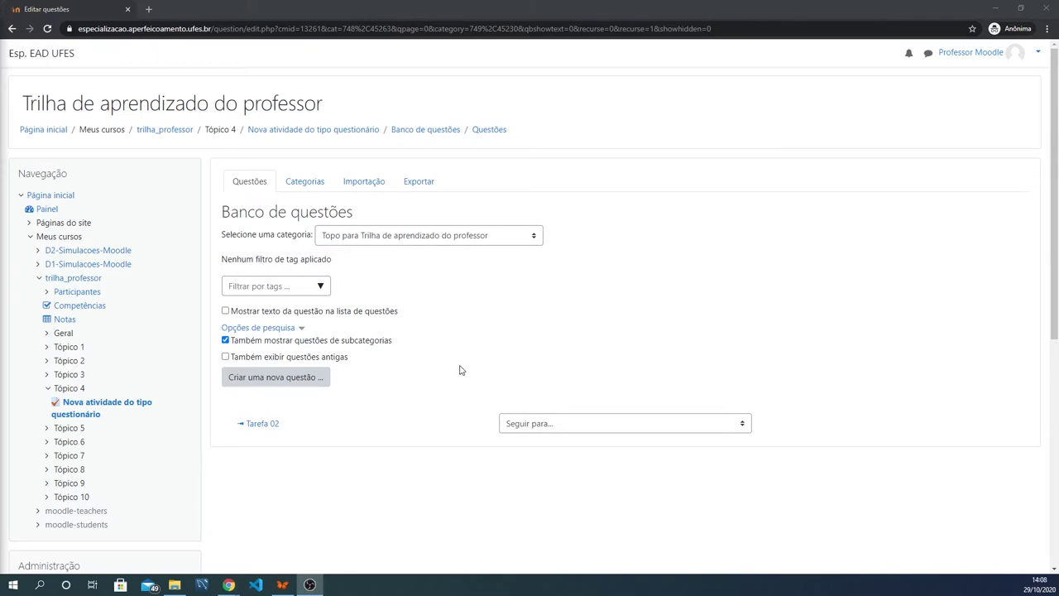
Step: Start a new question of the type "Múltipla escolha" in the question bank
left_click(316, 378)
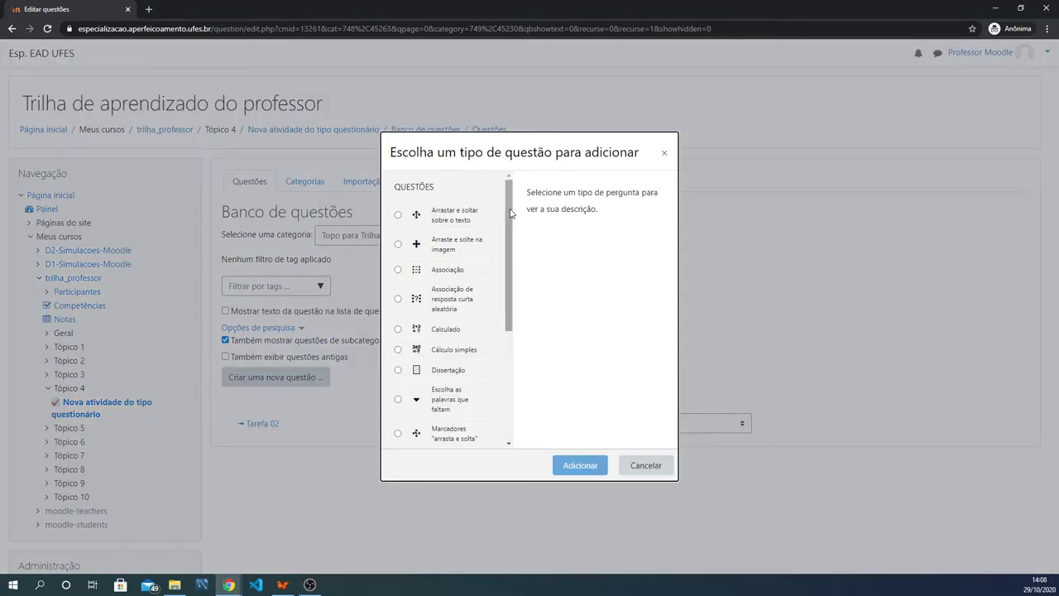
scroll(511, 217, "down", 2)
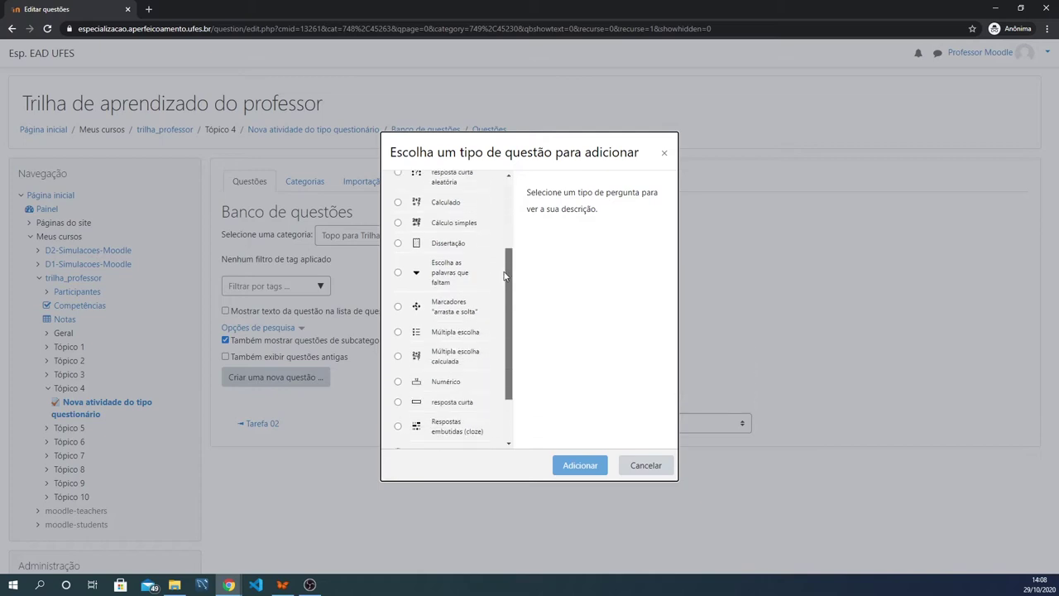
scroll(511, 219, "up", 2)
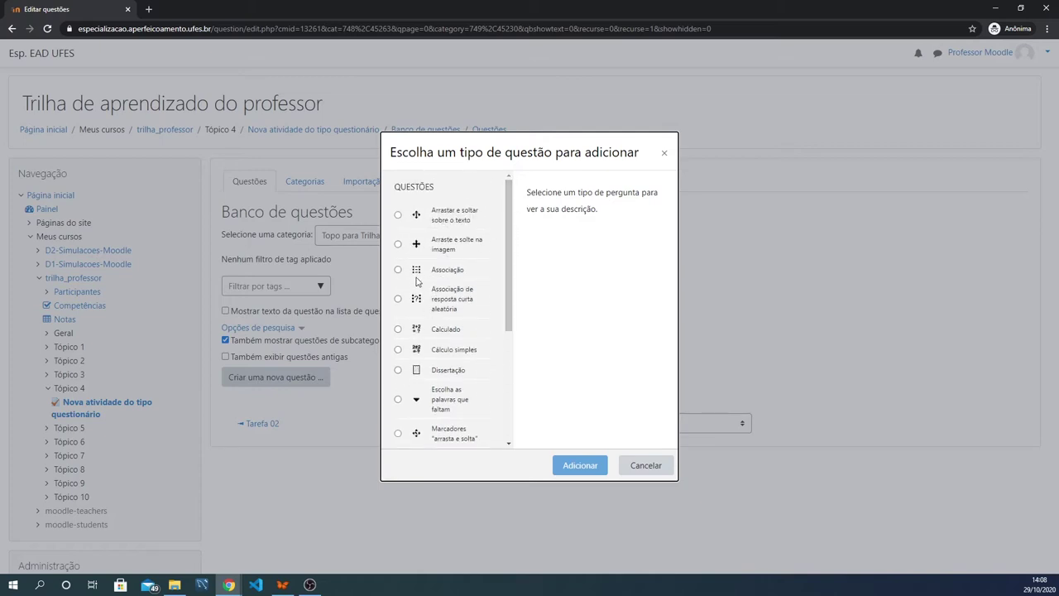
scroll(421, 295, "down", 1)
scroll(421, 295, "down", 1)
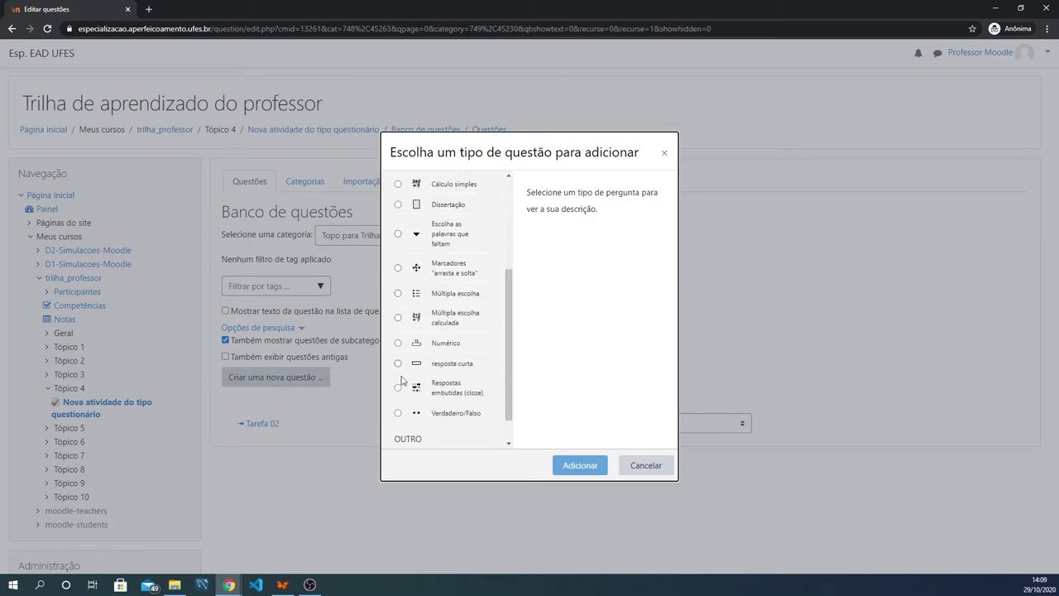
left_click(397, 294)
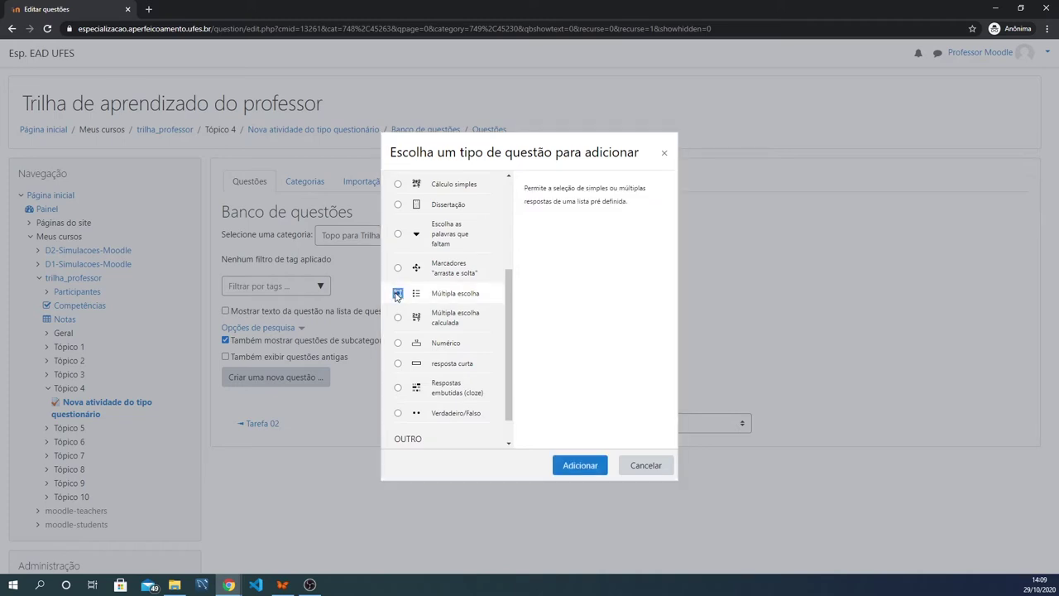
left_click(578, 465)
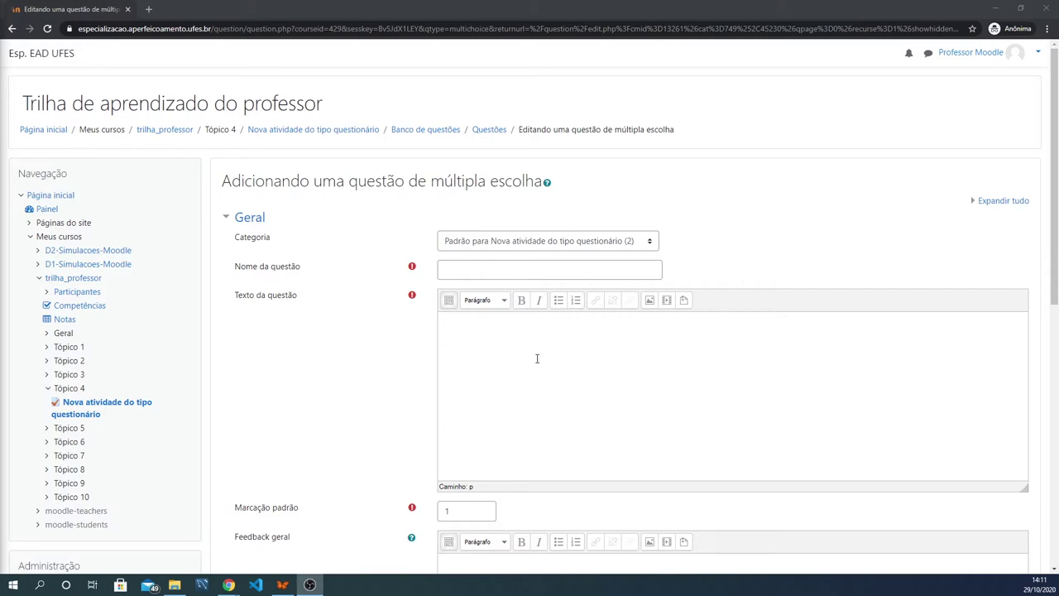
Step: Review the general settings of the multiple-choice question form, including the available formats for numbering the choices
scroll(472, 365, "down", 2)
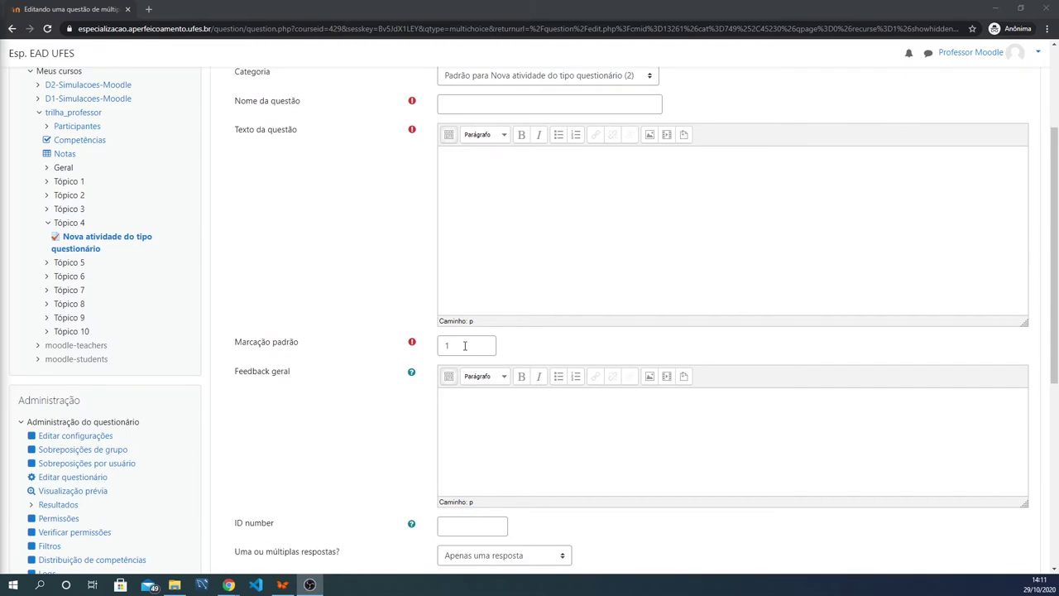
scroll(541, 345, "down", 2)
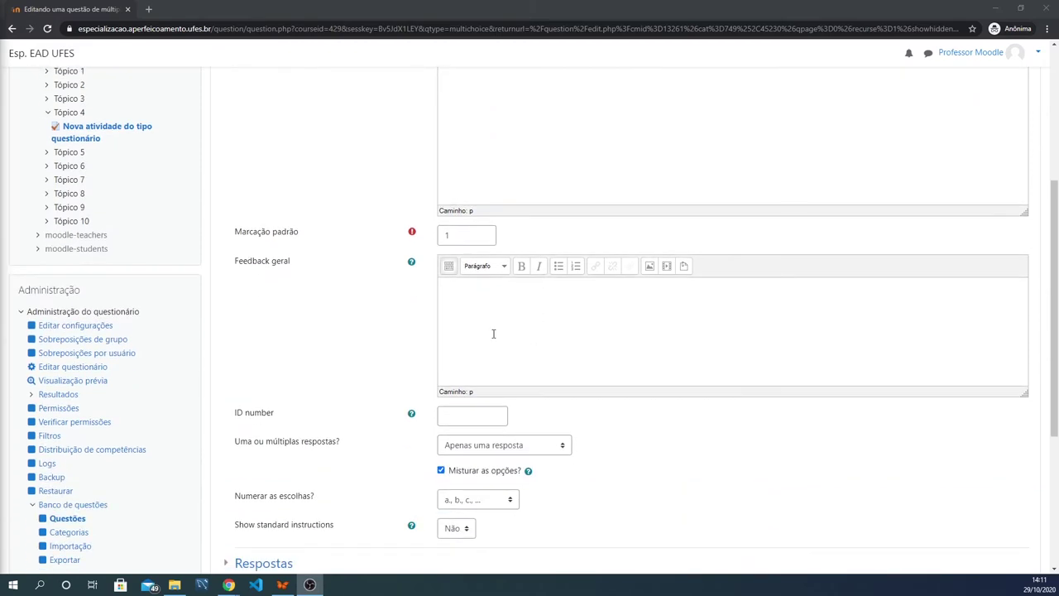
scroll(518, 307, "down", 2)
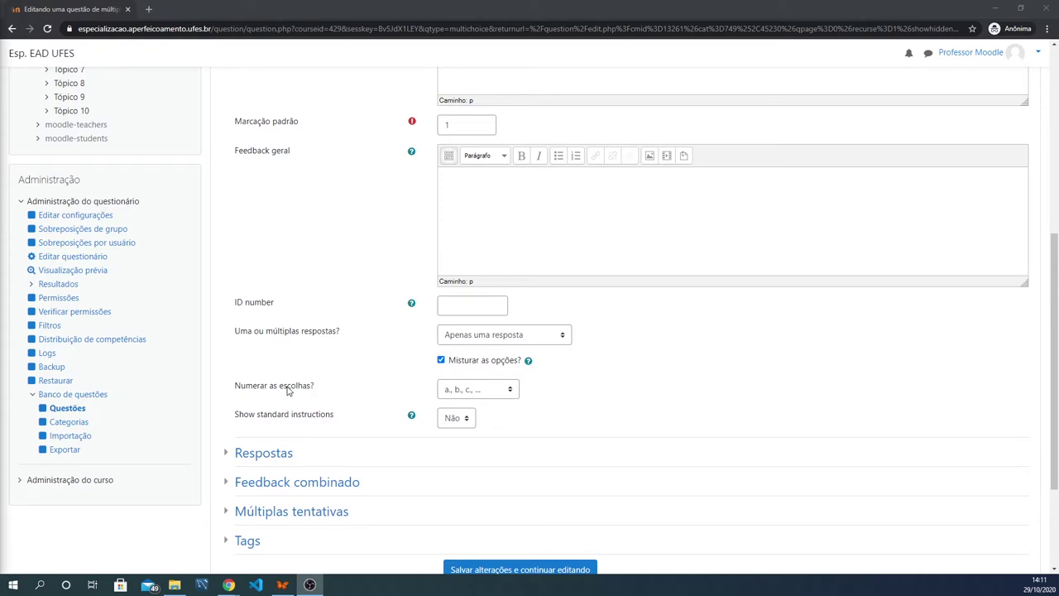
left_click(496, 397)
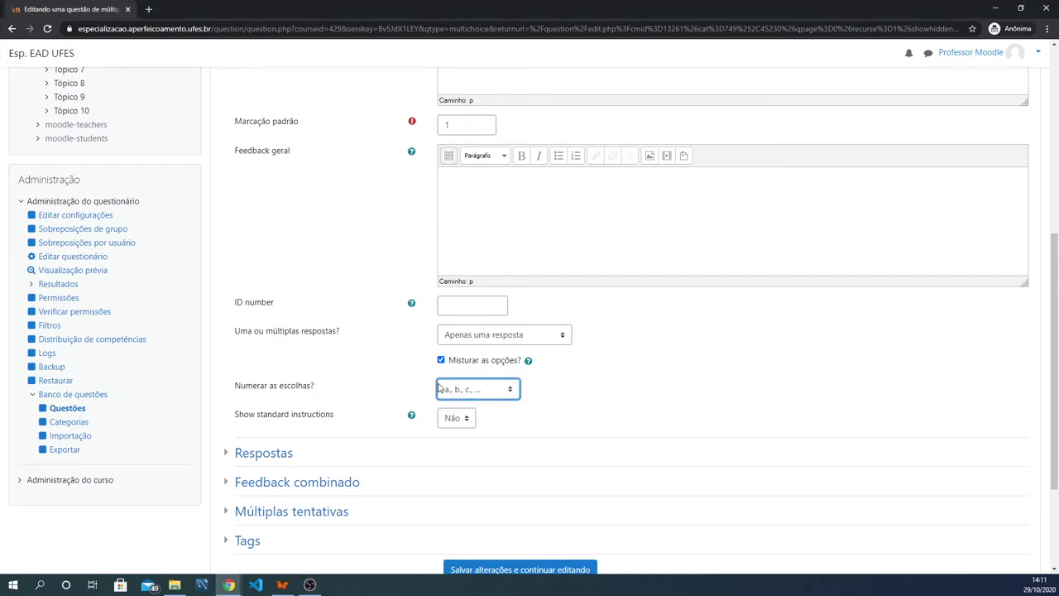
left_click(501, 389)
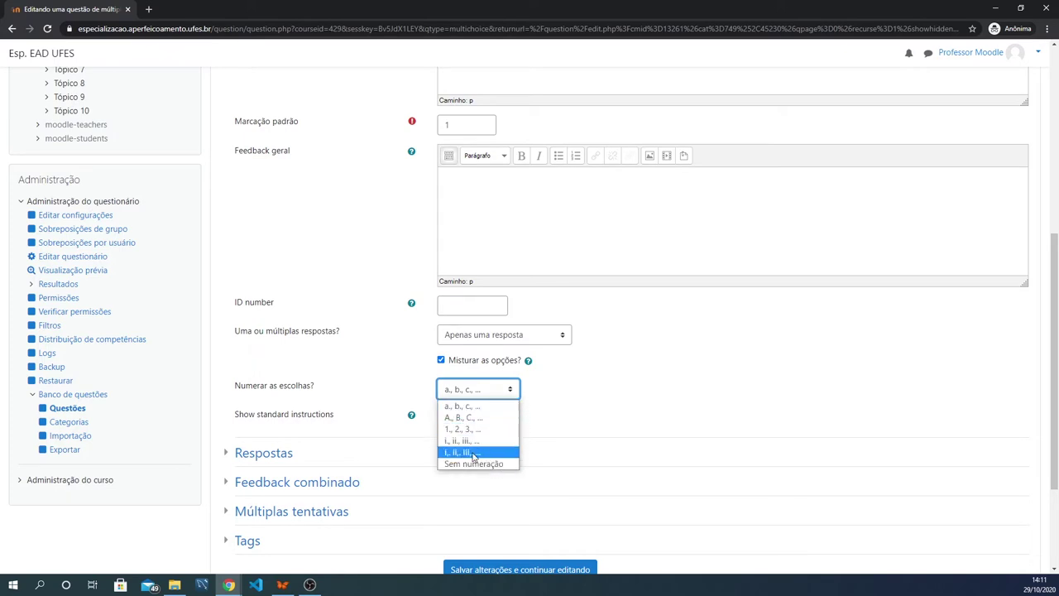
left_click(461, 406)
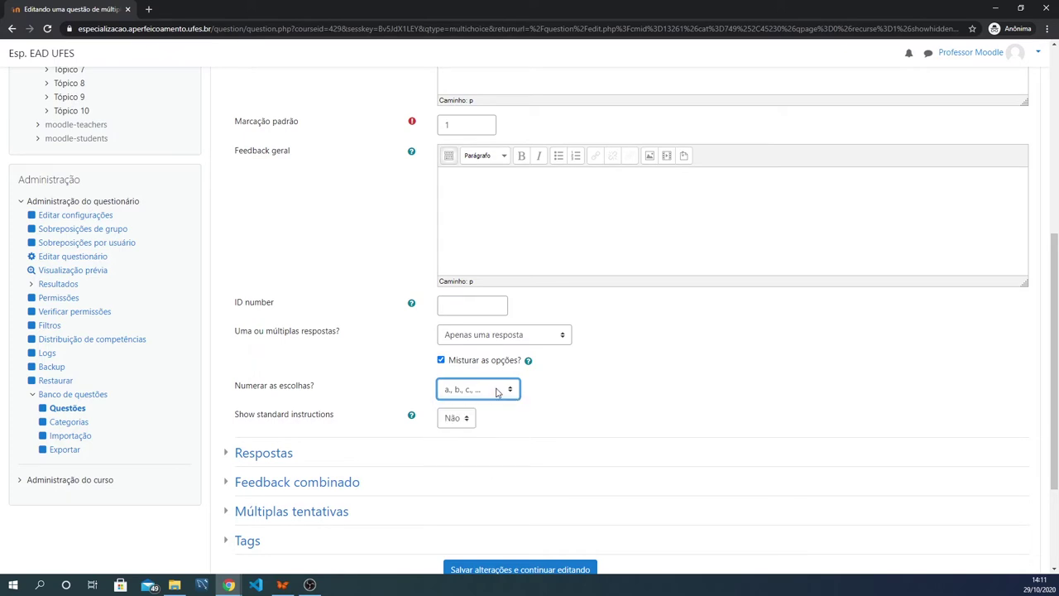
scroll(455, 323, "up", 2)
scroll(448, 306, "up", 3)
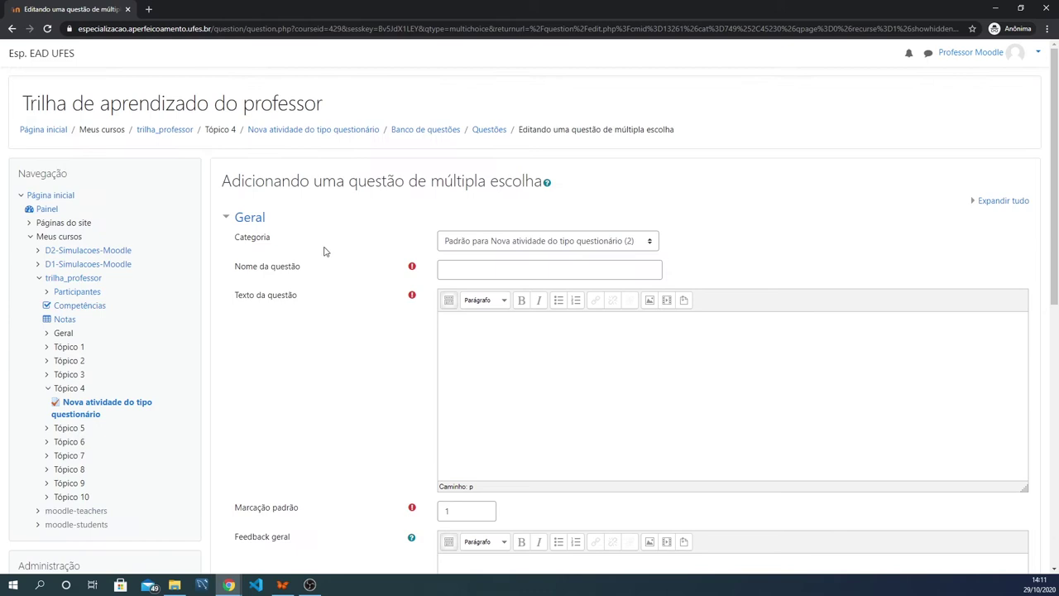
Step: Collapse the general settings and examine the answer section's choice, grade and feedback fields
left_click(229, 221)
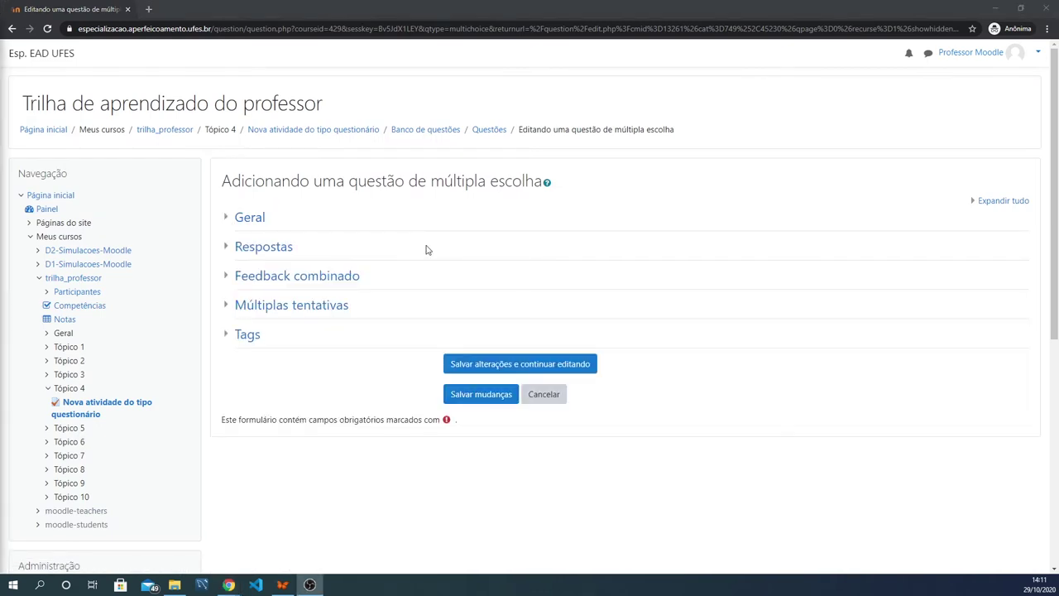
left_click(225, 247)
scroll(536, 246, "down", 2)
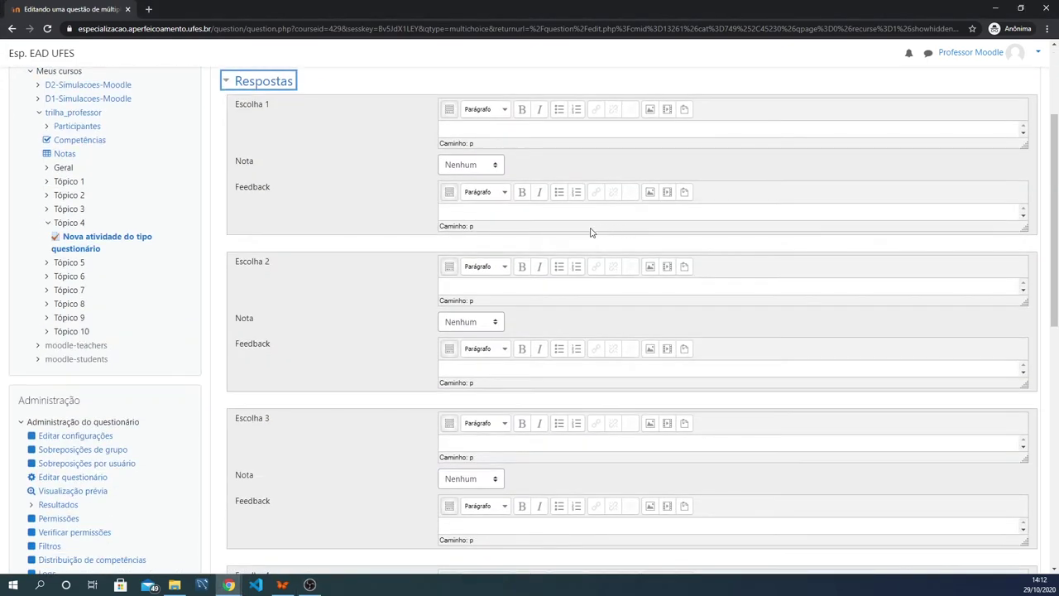
left_click(492, 125)
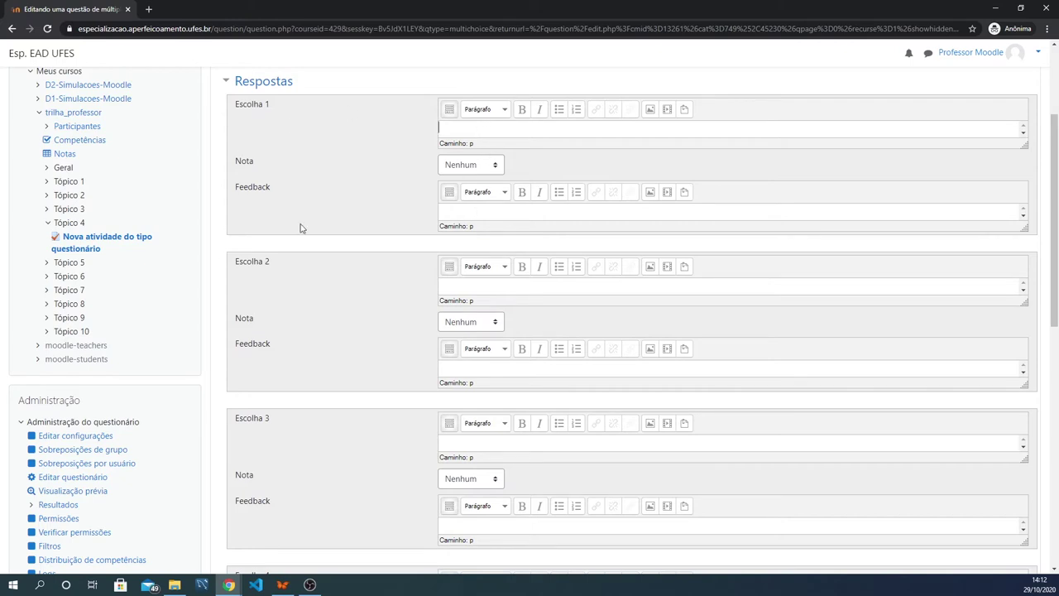
scroll(334, 282, "down", 2)
scroll(347, 381, "down", 2)
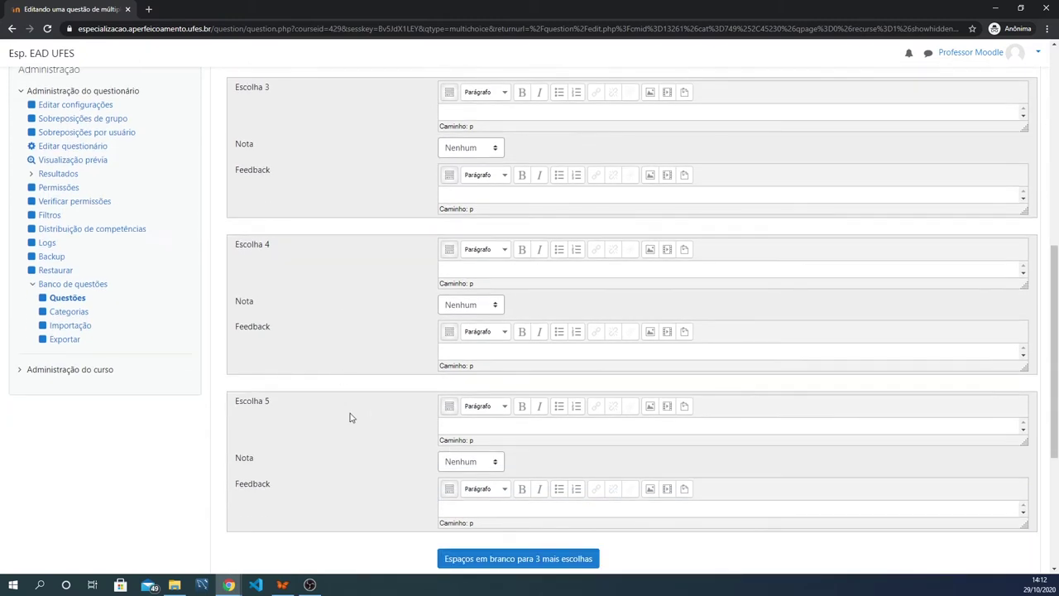
scroll(443, 335, "down", 2)
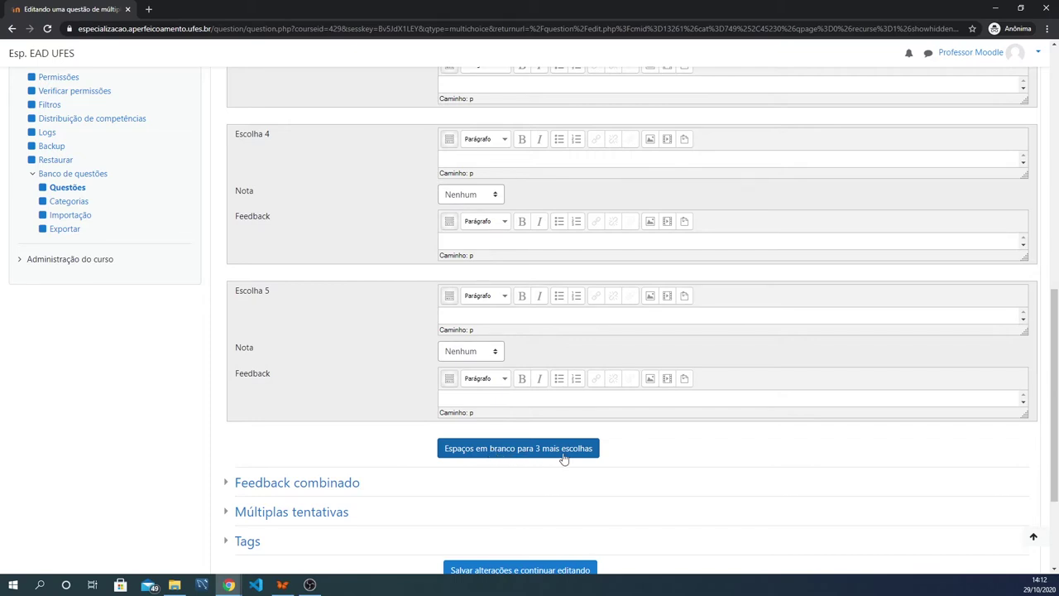
scroll(367, 360, "up", 8)
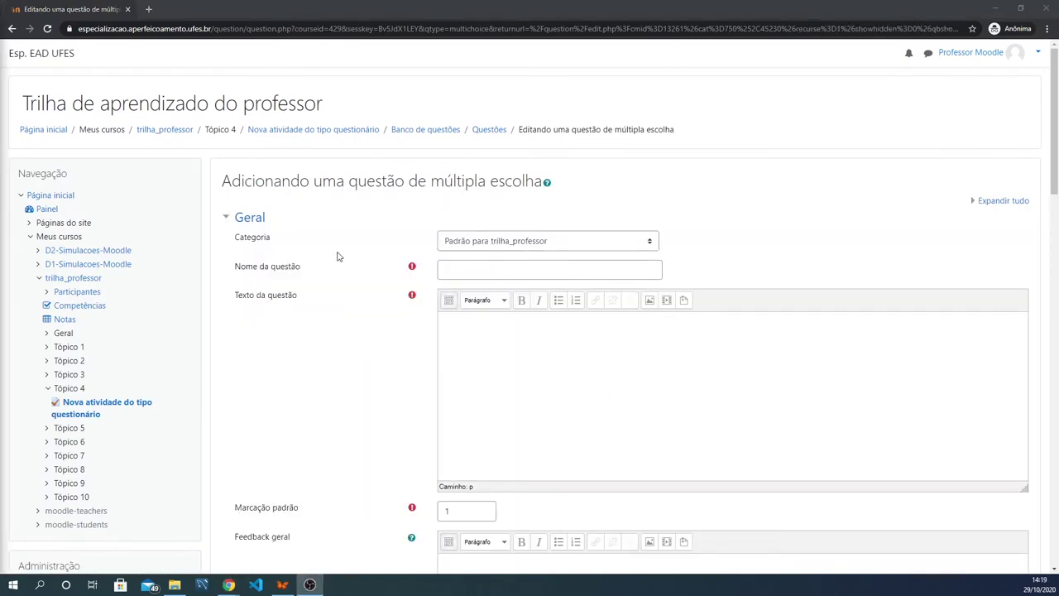
Step: Keep the category "Padrão para trilha_professor" and name the question "Qual é sua fruta favorita?"
left_click(581, 242)
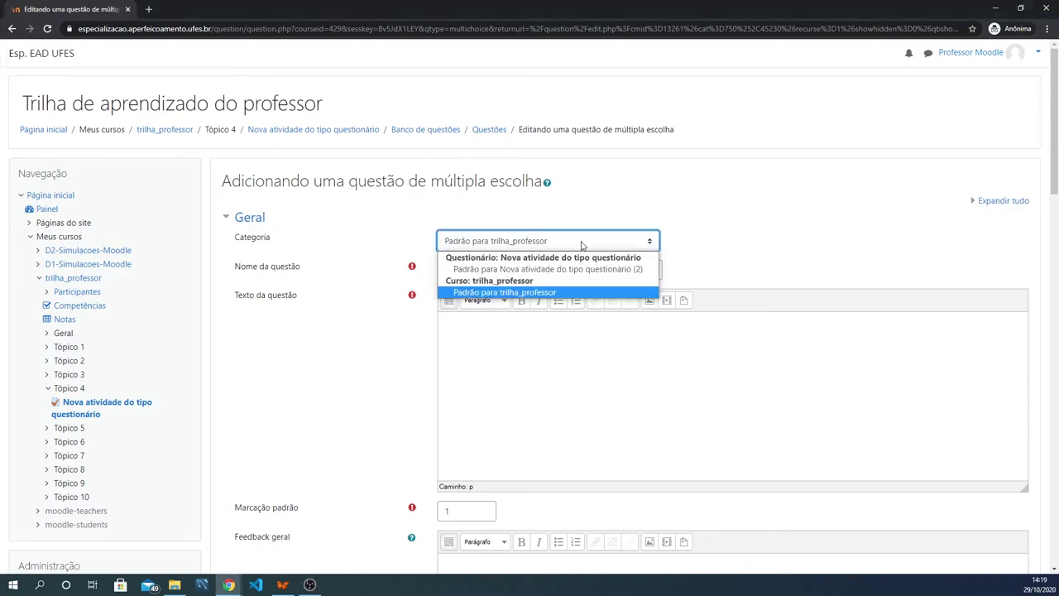
left_click(550, 293)
left_click(721, 236)
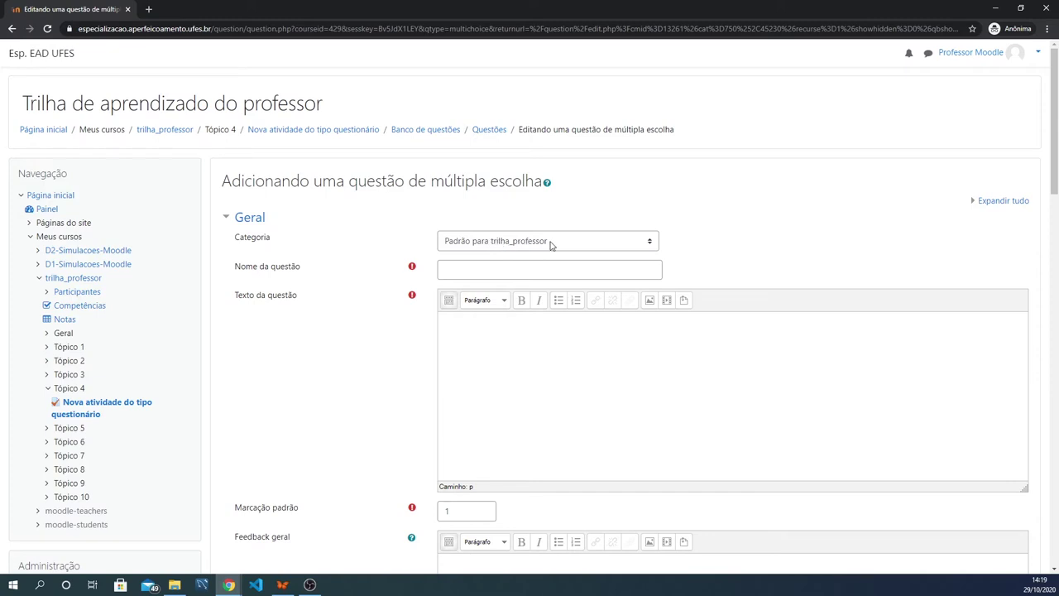
left_click(469, 271)
type("Q")
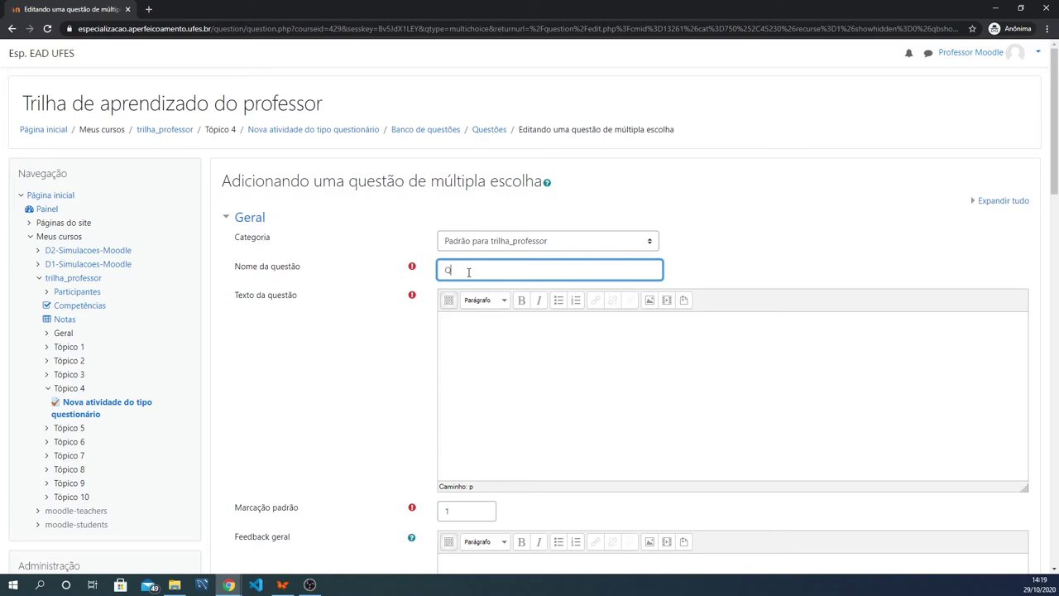
type("ual é sua fruta favorita?")
Step: Enter the question text "Descubra qual questão é a favorita do professor." and keep the default mark at 1
left_click(461, 322)
type("Des")
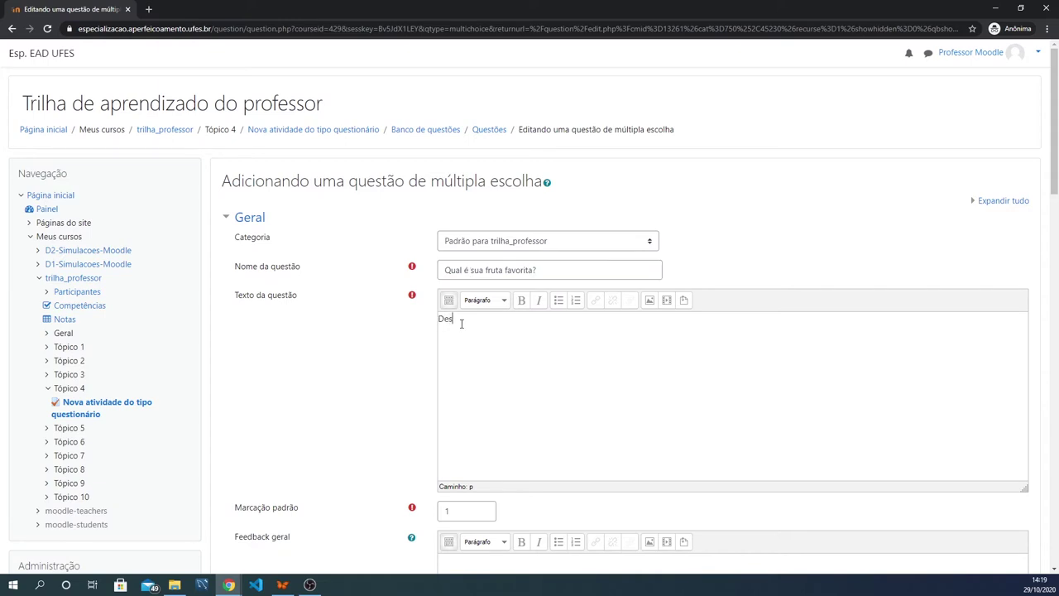
type("cubra qual questão é a favorita do pr")
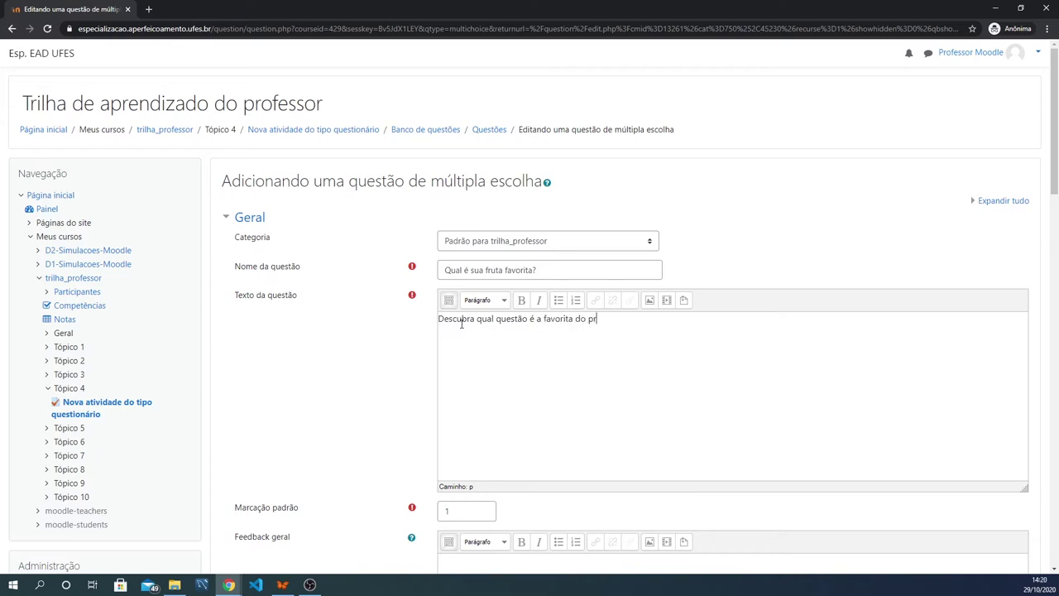
type("ofessro")
key("BackSpace")
key("BackSpace")
type("o")
scroll(630, 305, "down", 2)
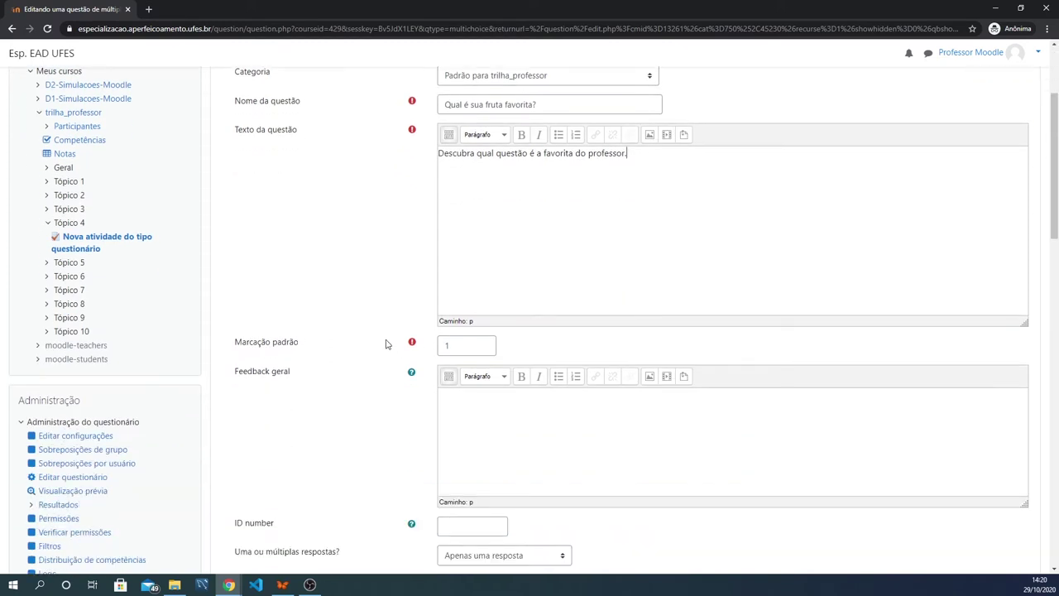
left_click(458, 344)
scroll(600, 337, "down", 1)
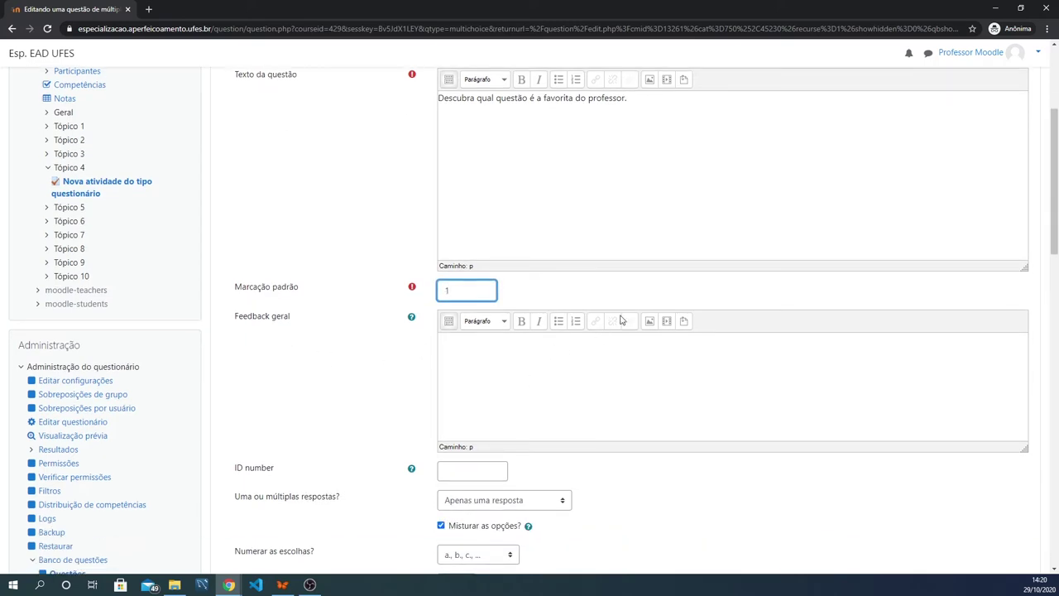
Step: Keep the question restricted to "Apenas uma resposta" and collapse the general settings
scroll(621, 320, "down", 1)
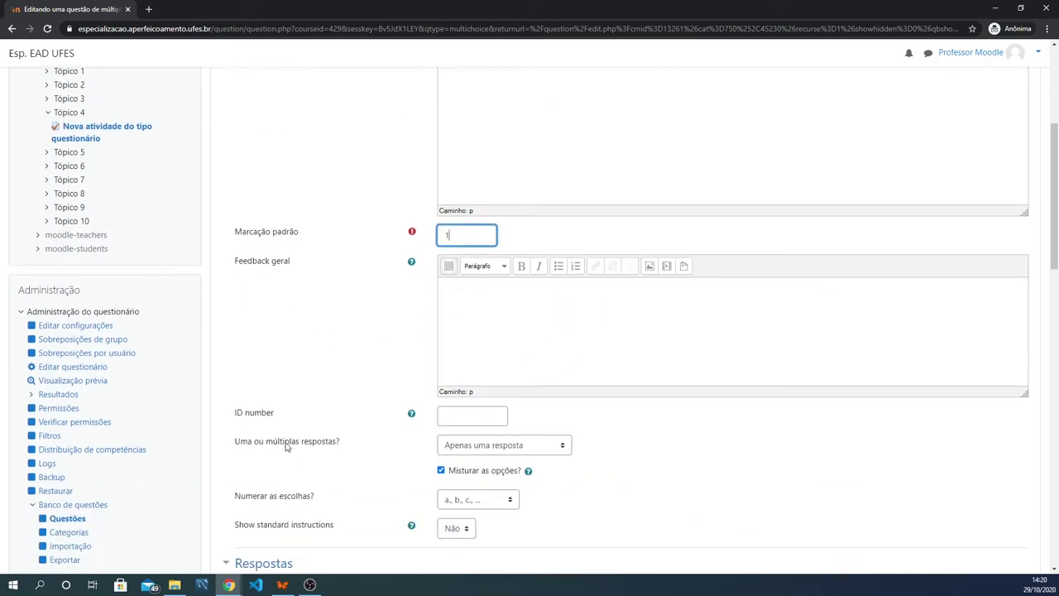
left_click(493, 447)
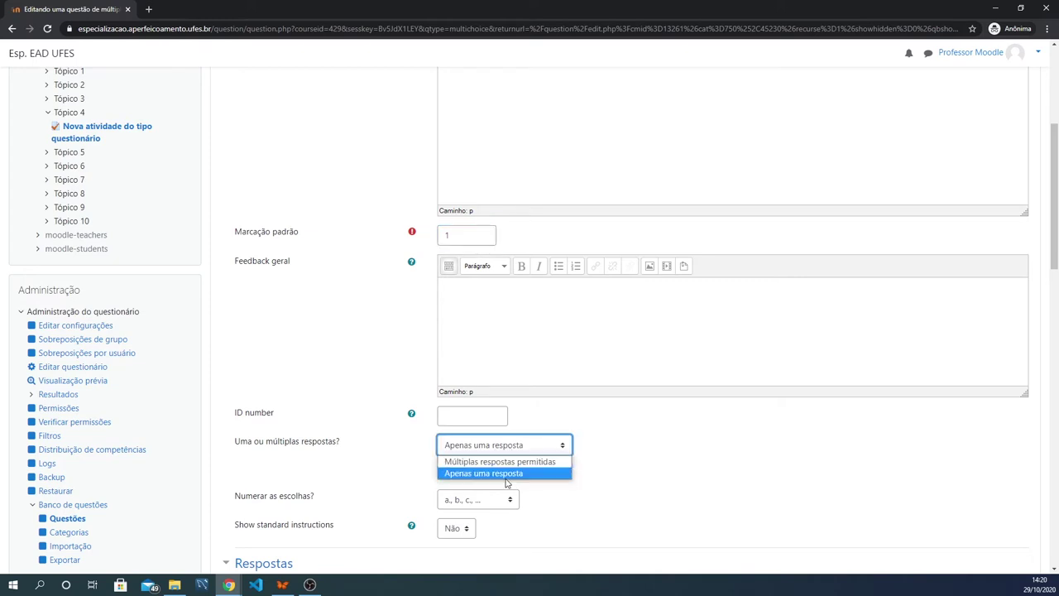
left_click(507, 474)
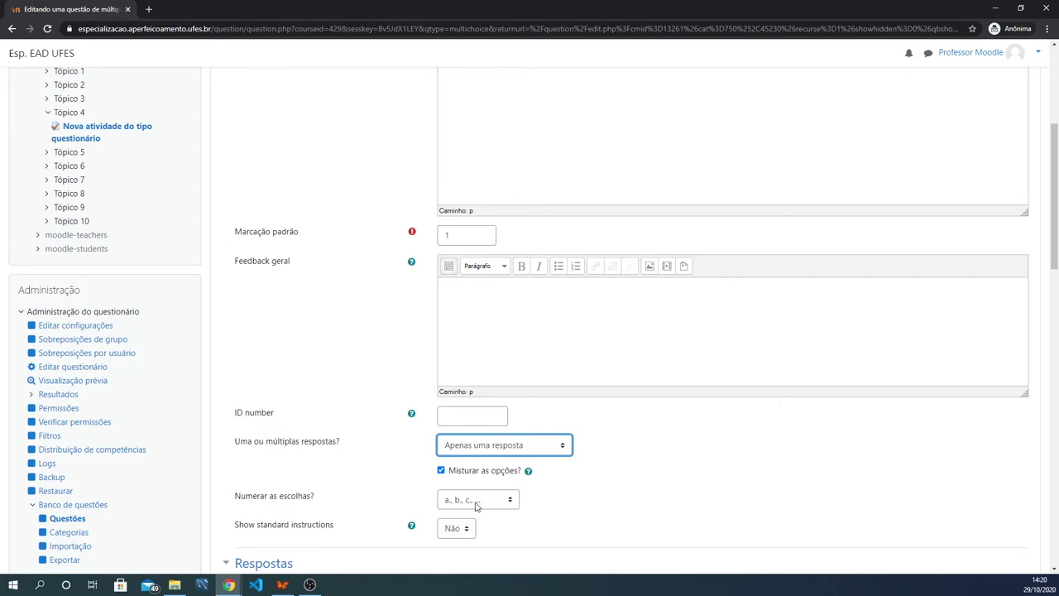
scroll(662, 447, "down", 2)
scroll(398, 350, "up", 3)
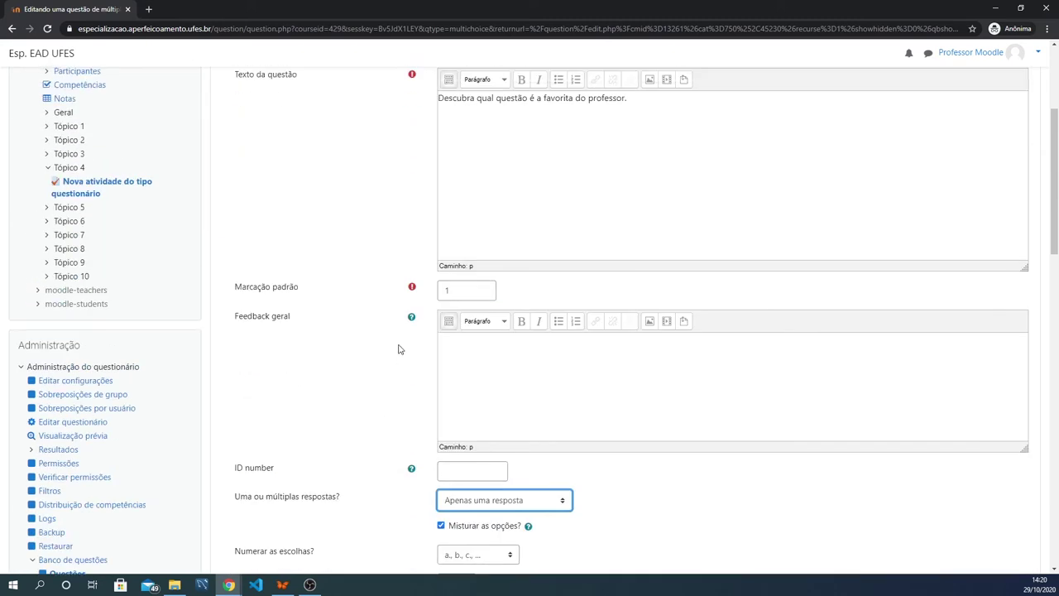
scroll(398, 349, "up", 3)
left_click(230, 218)
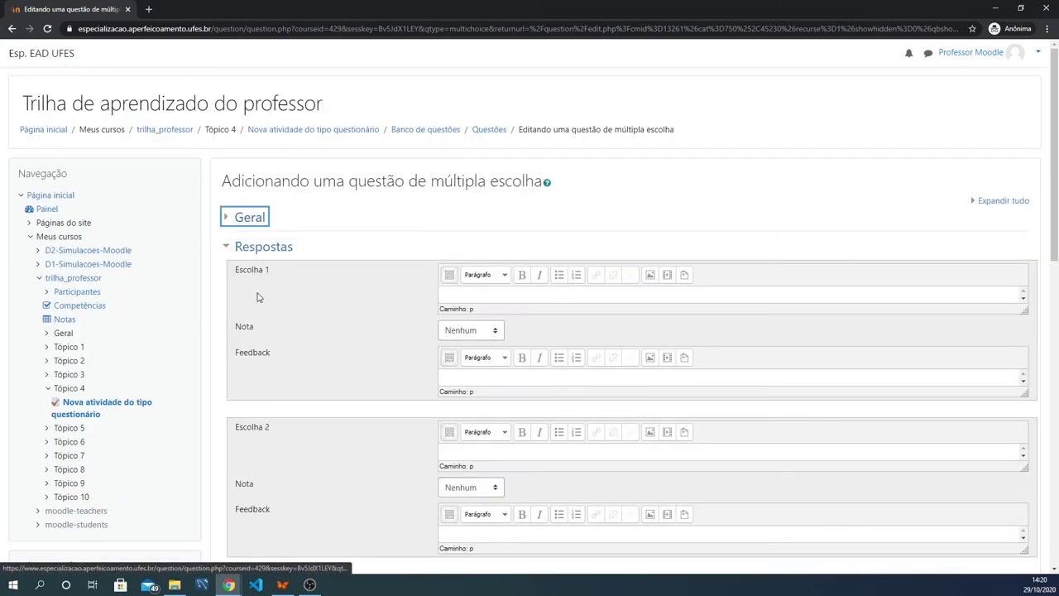
Step: Fill in the first three answer choices as "Uva", "Maçã" and "Banana"
scroll(455, 287, "down", 1)
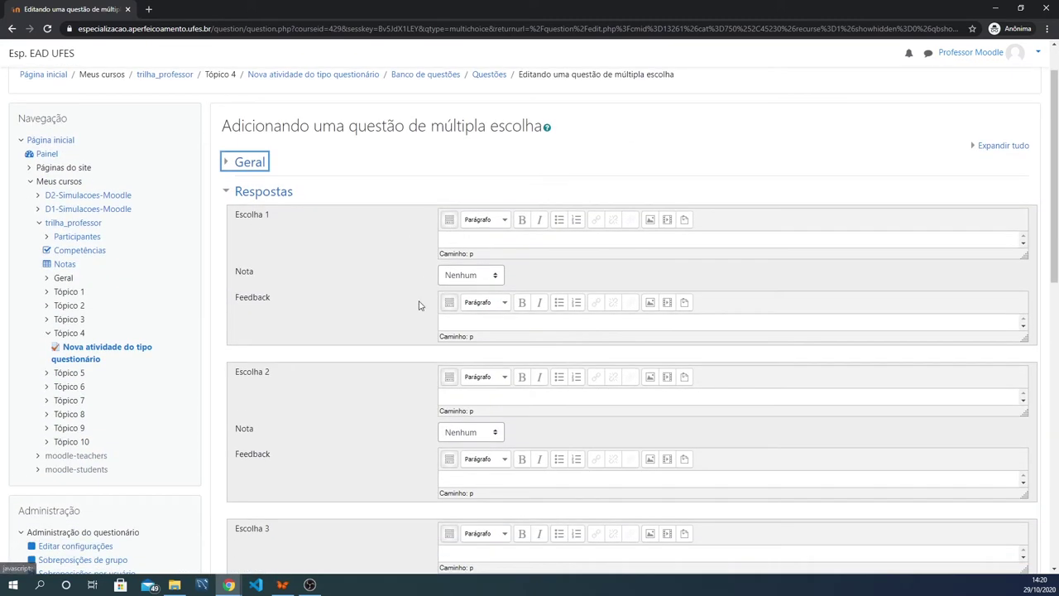
left_click(457, 238)
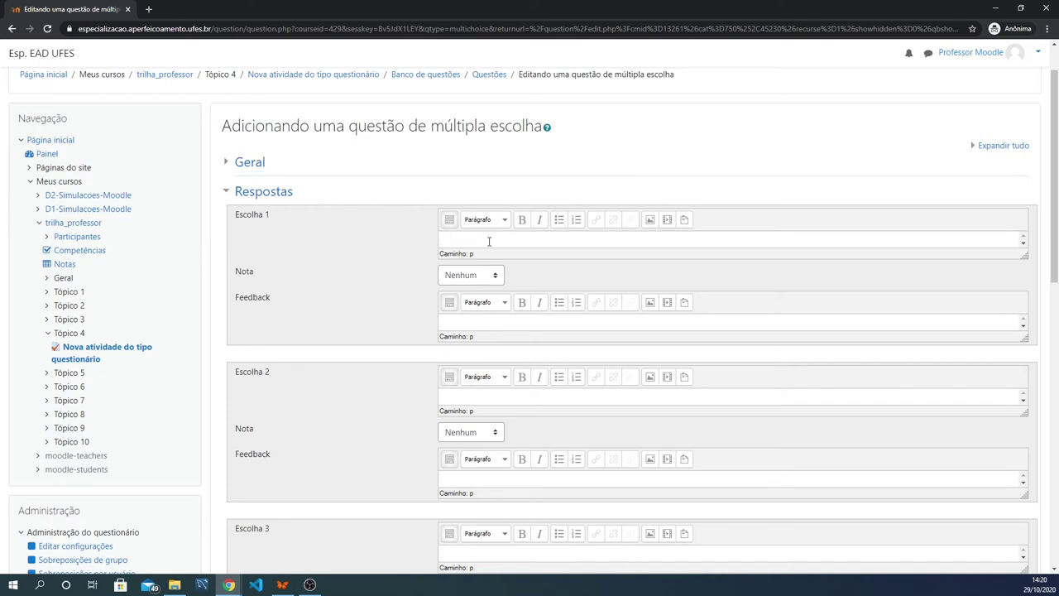
type("Uva")
left_click(463, 395)
type("Maçã")
scroll(547, 364, "down", 2)
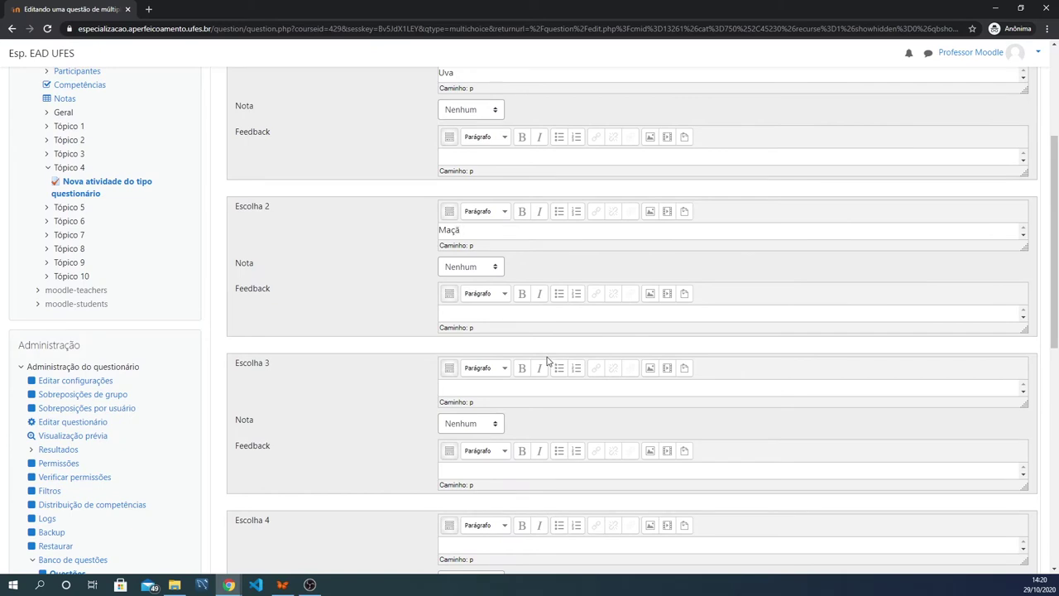
left_click(482, 388)
type("Banana")
Step: Fill in the fourth answer choice as "Manga" and the fifth as "Abacaxi"
scroll(475, 372, "down", 2)
left_click(480, 378)
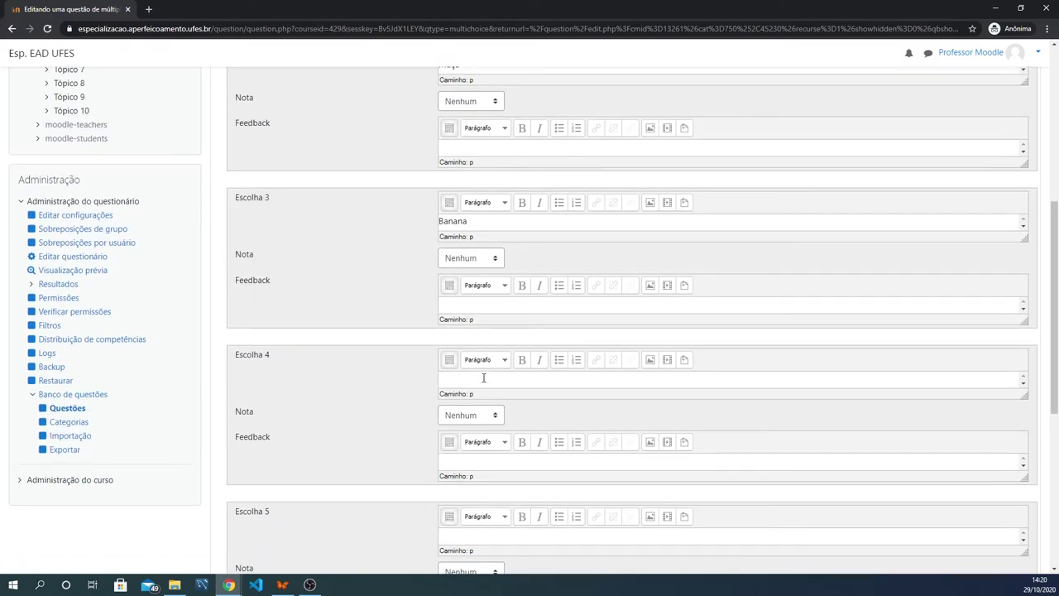
type("a")
key("BackSpace")
type("Manga")
key("Return")
left_click(447, 534)
type("Abacaxi")
Step: Mark "Banana" as the correct answer by setting its grade to 100%
scroll(574, 359, "up", 3)
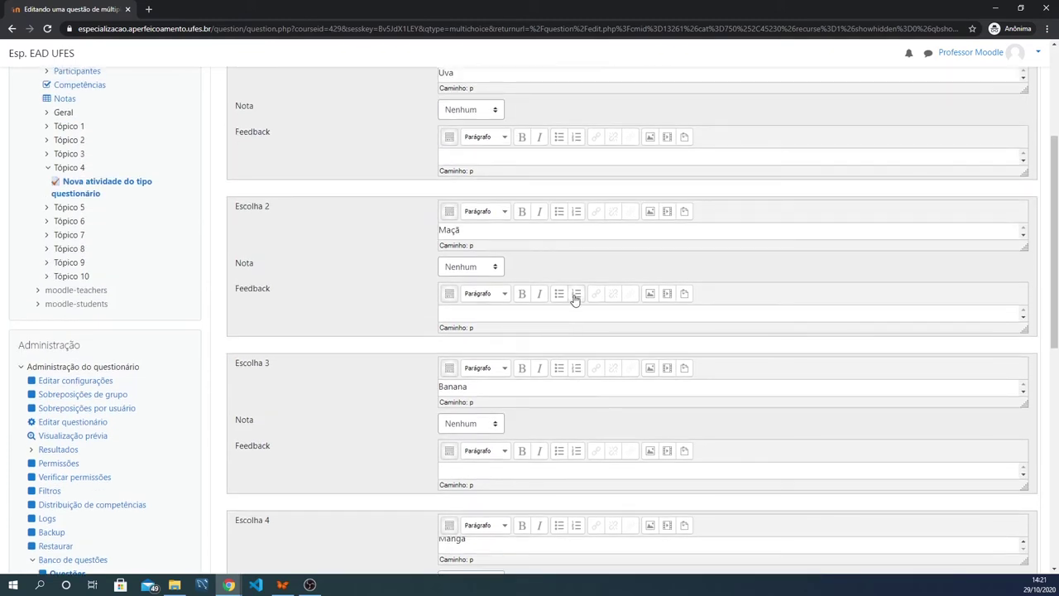
scroll(575, 300, "up", 2)
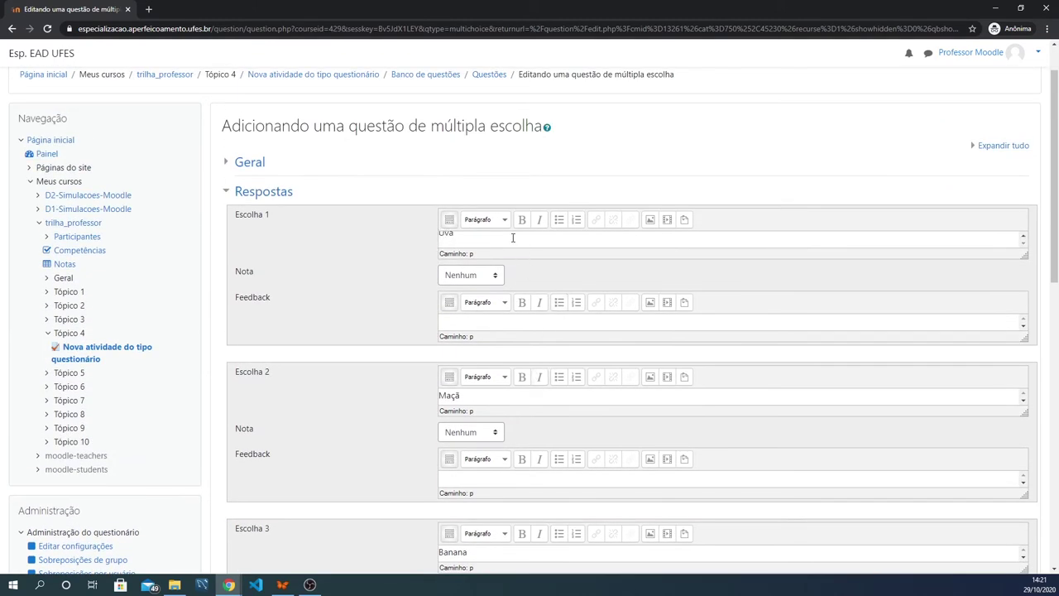
scroll(486, 239, "up", 1)
scroll(520, 331, "down", 3)
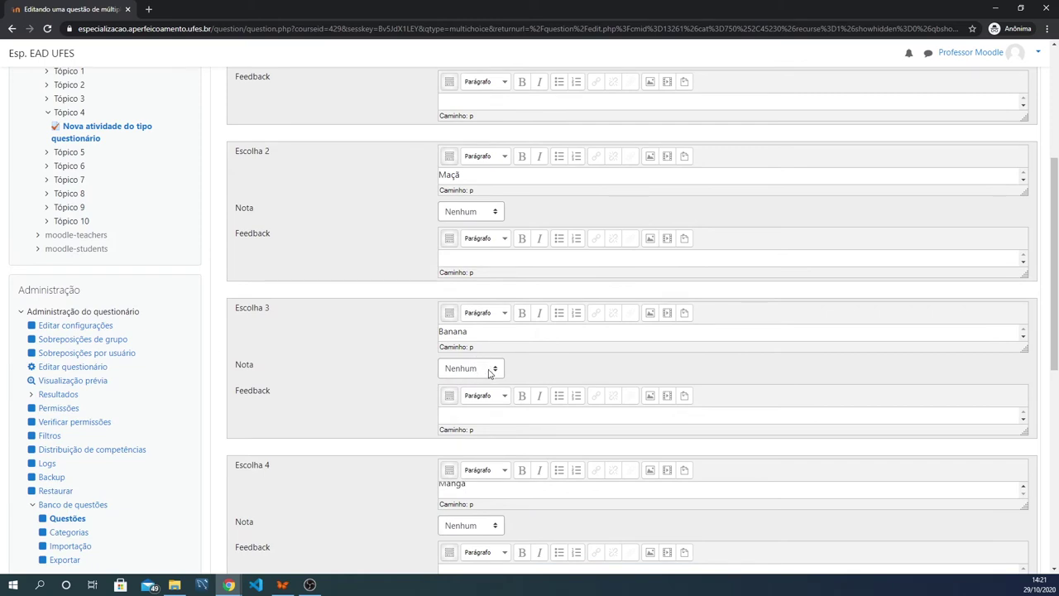
left_click(485, 370)
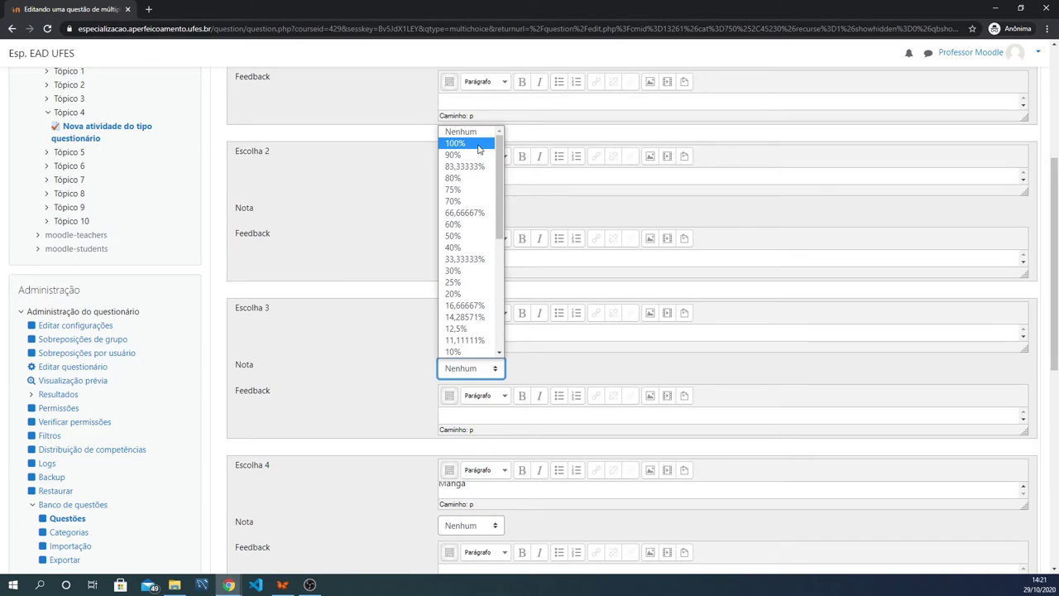
left_click(479, 144)
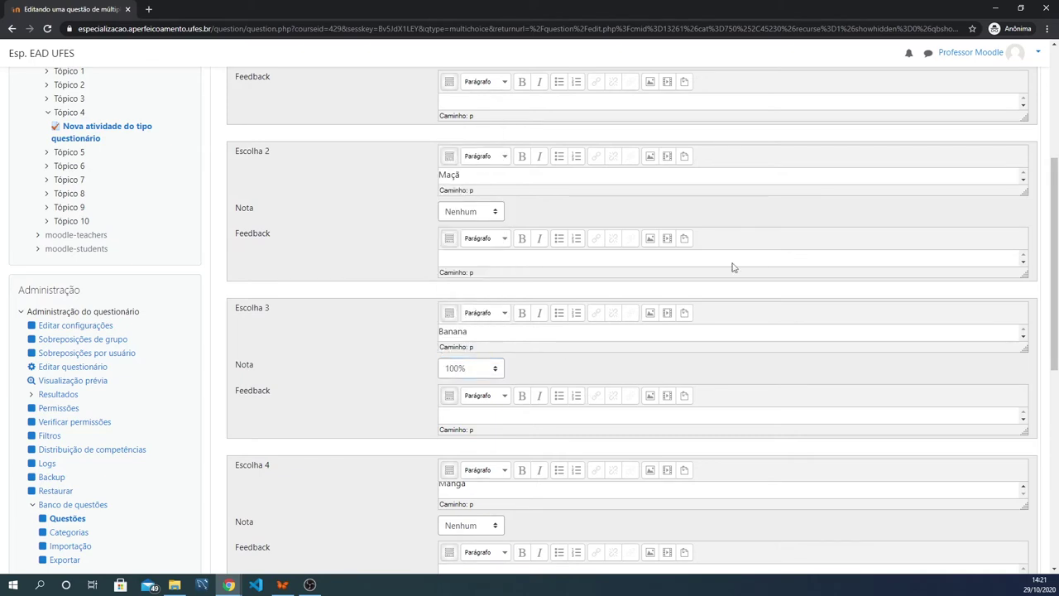
Step: Check the remaining answer choices and save the multiple-choice question
scroll(617, 288, "down", 2)
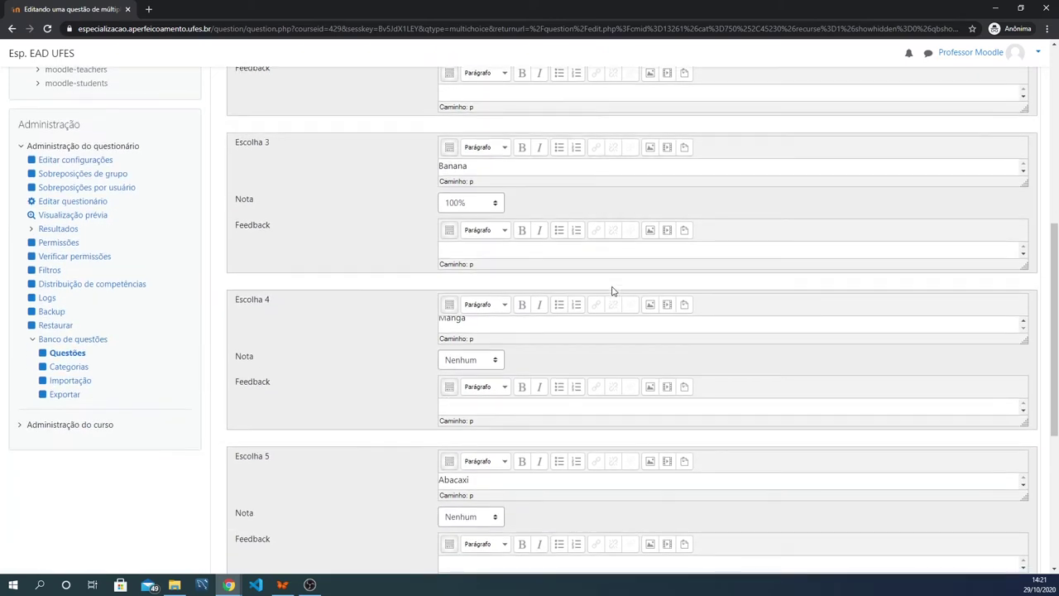
scroll(507, 366, "up", 1)
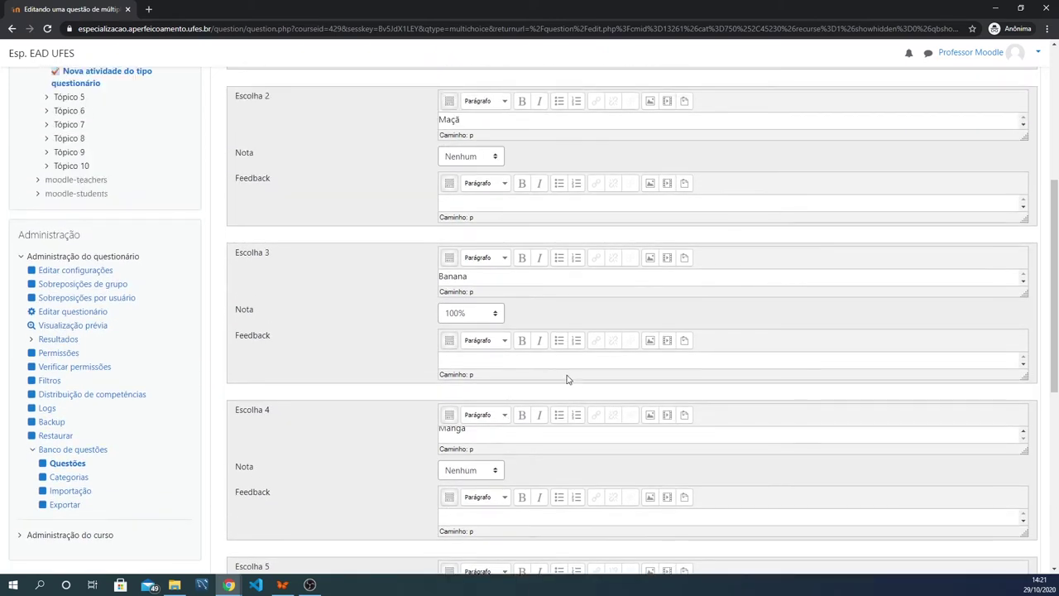
scroll(645, 297, "down", 2)
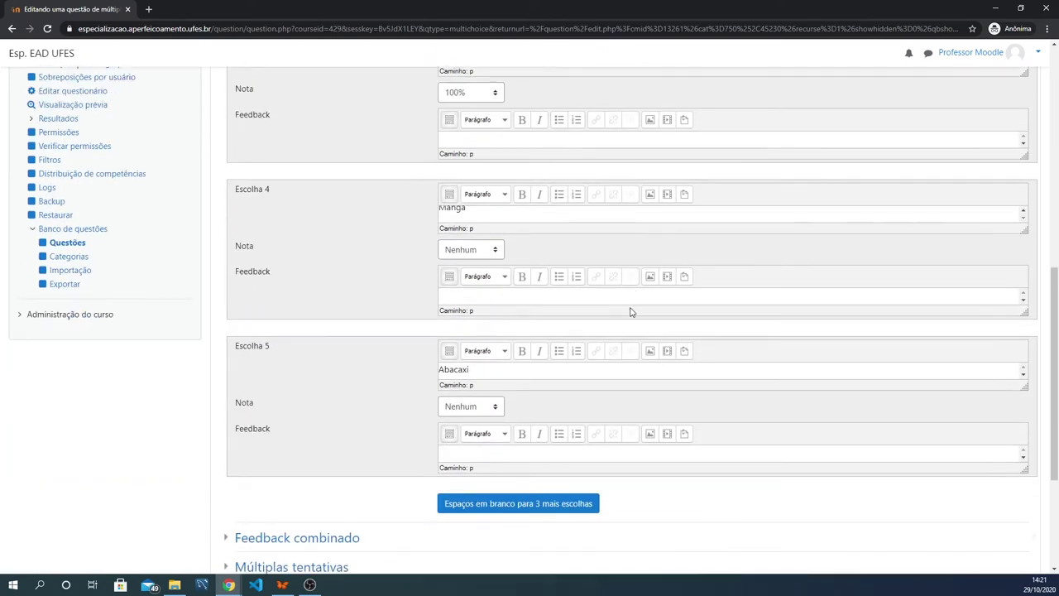
scroll(622, 319, "down", 2)
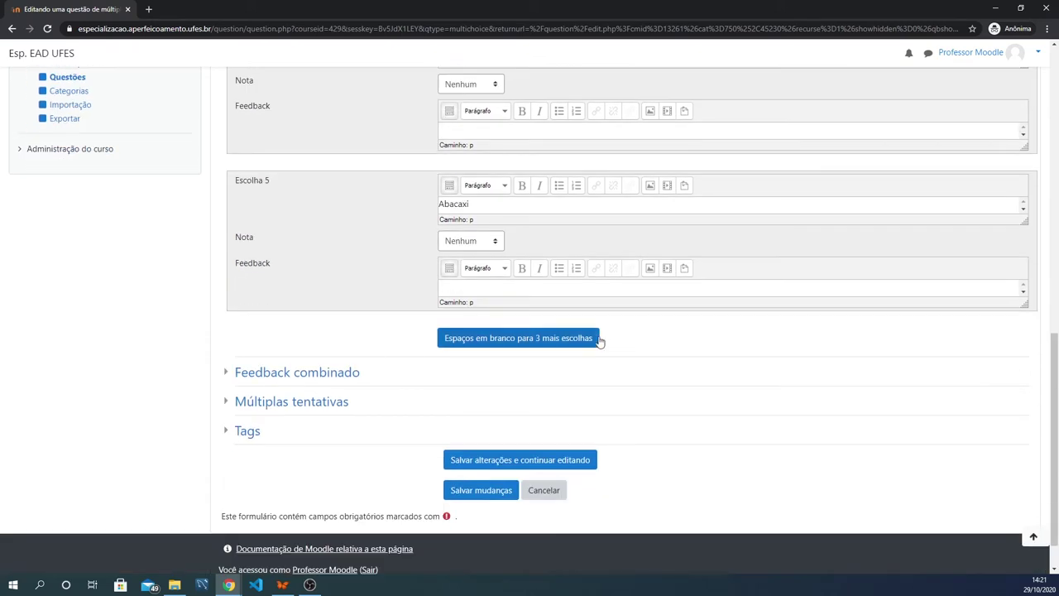
left_click(482, 492)
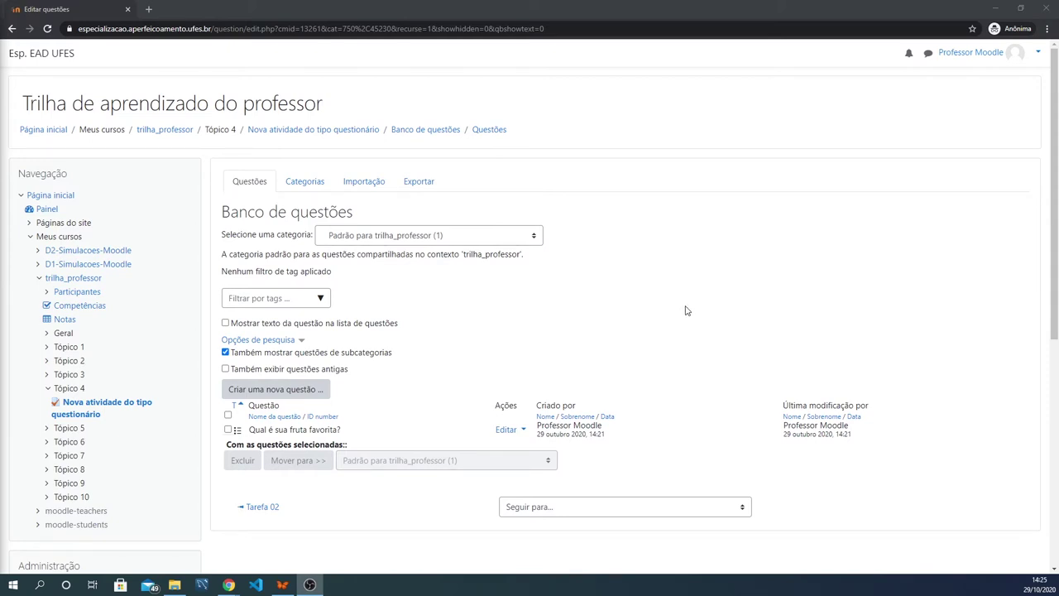
Step: Add a new question of the type "Dissertação" to the question bank
left_click(284, 396)
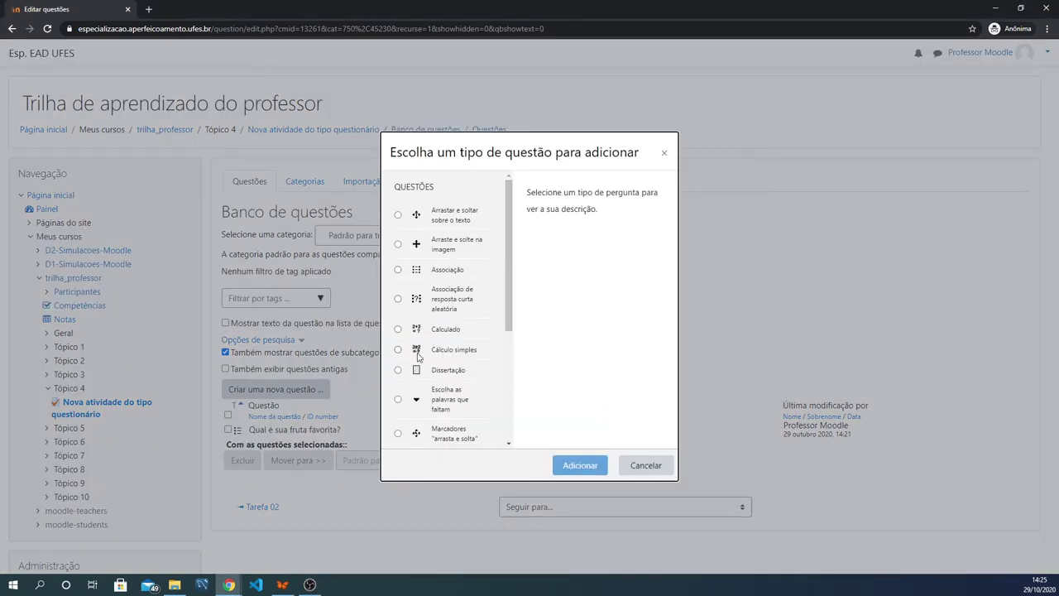
left_click(397, 370)
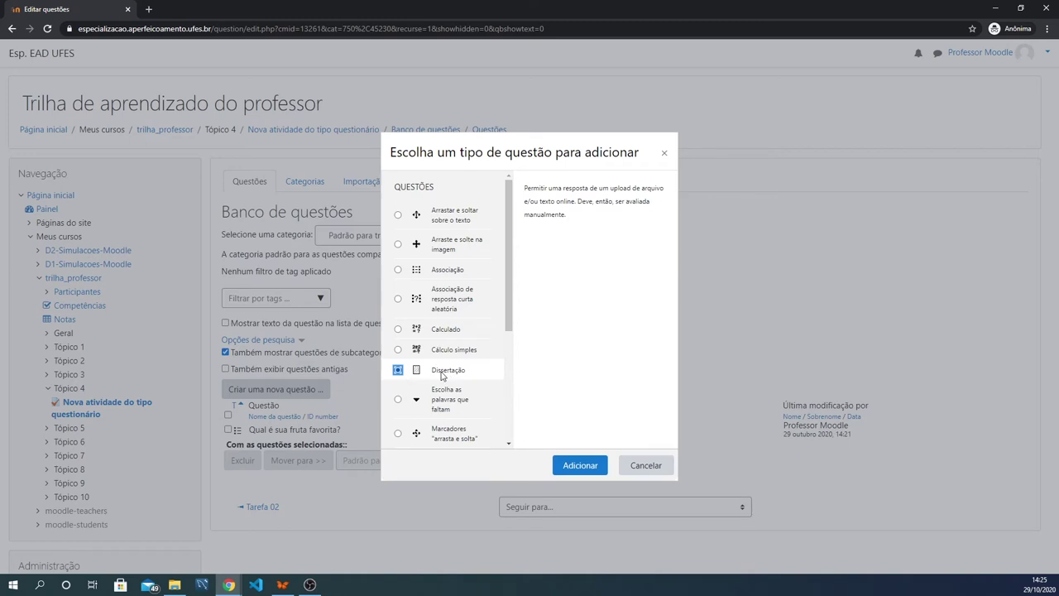
left_click(581, 465)
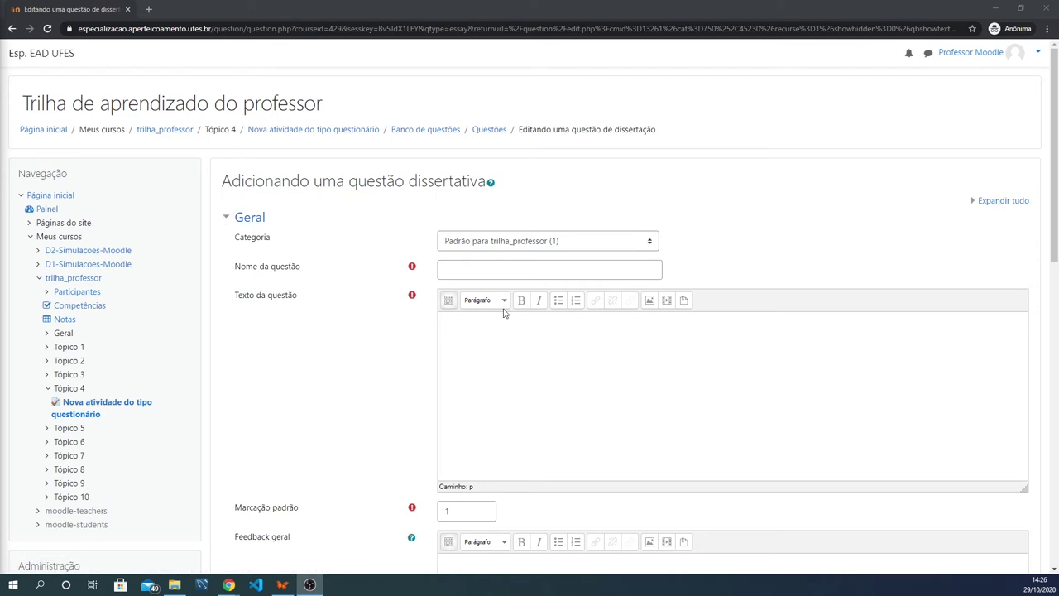
Step: Review the general settings of the essay question form, including the default mark, and collapse them
scroll(506, 314, "down", 2)
left_click(469, 346)
scroll(610, 326, "down", 2)
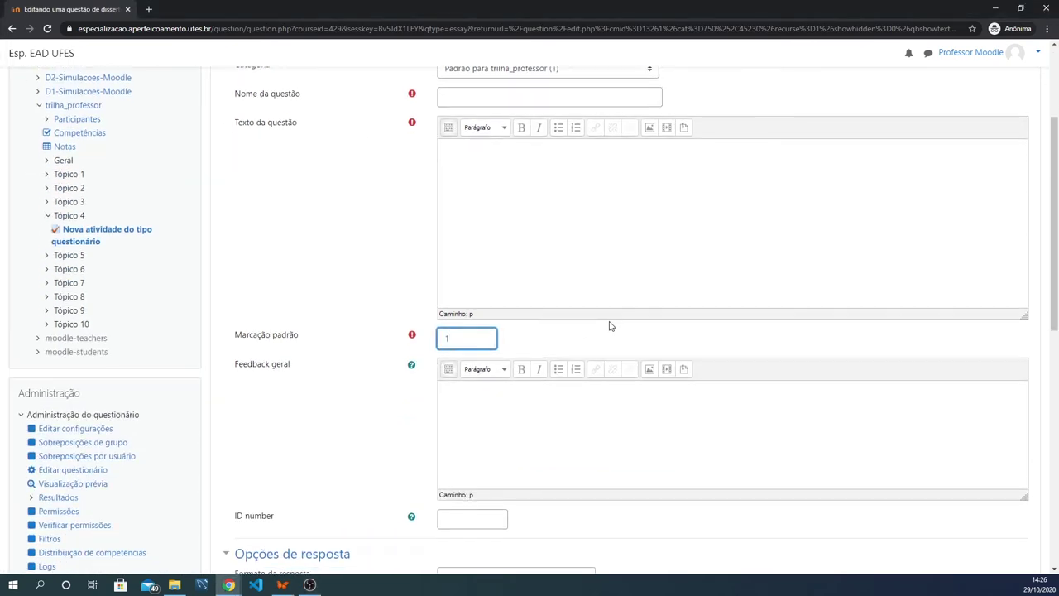
left_click(518, 325)
scroll(501, 324, "up", 3)
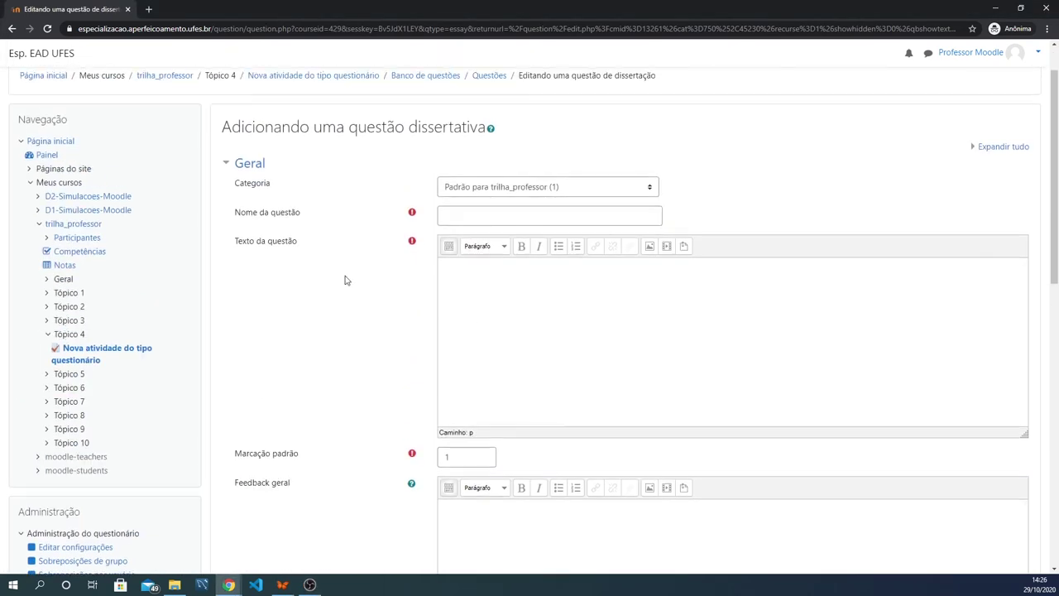
left_click(236, 218)
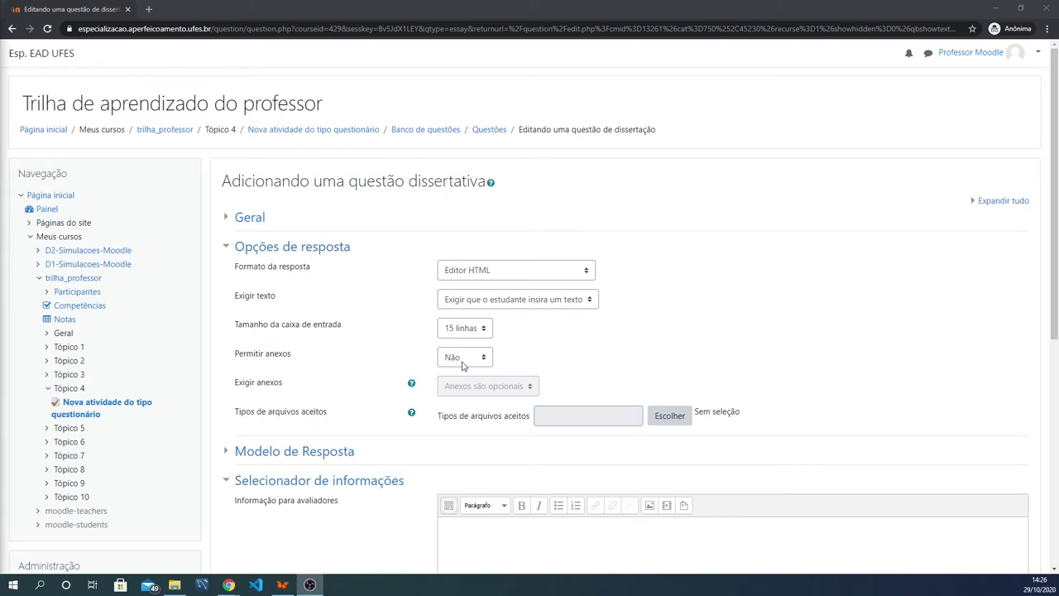
Step: Examine the response template and the information for graders, collapsing every open section of the essay form
left_click(229, 248)
left_click(293, 276)
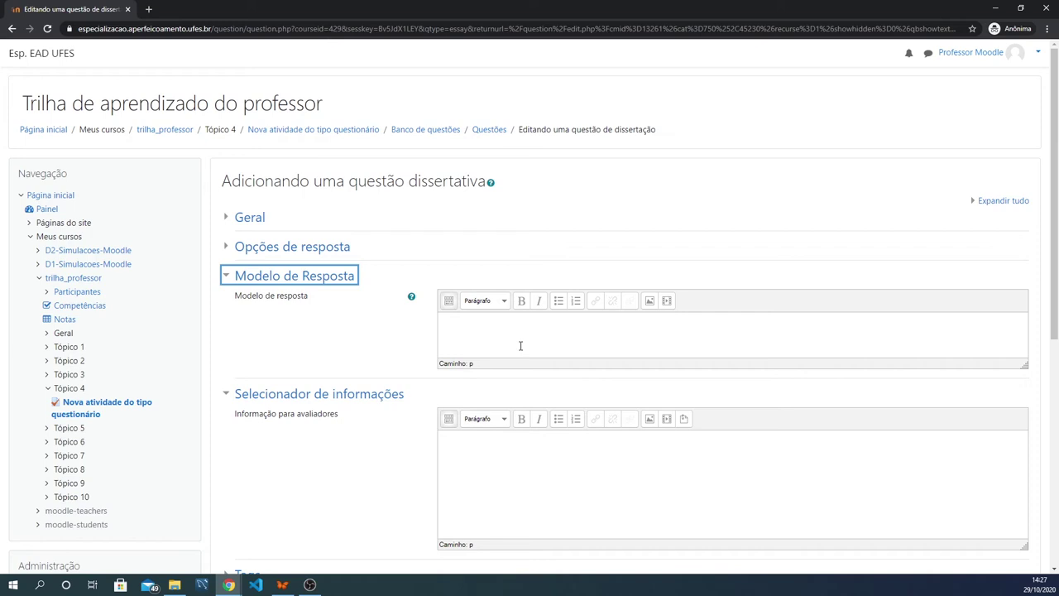
left_click(228, 277)
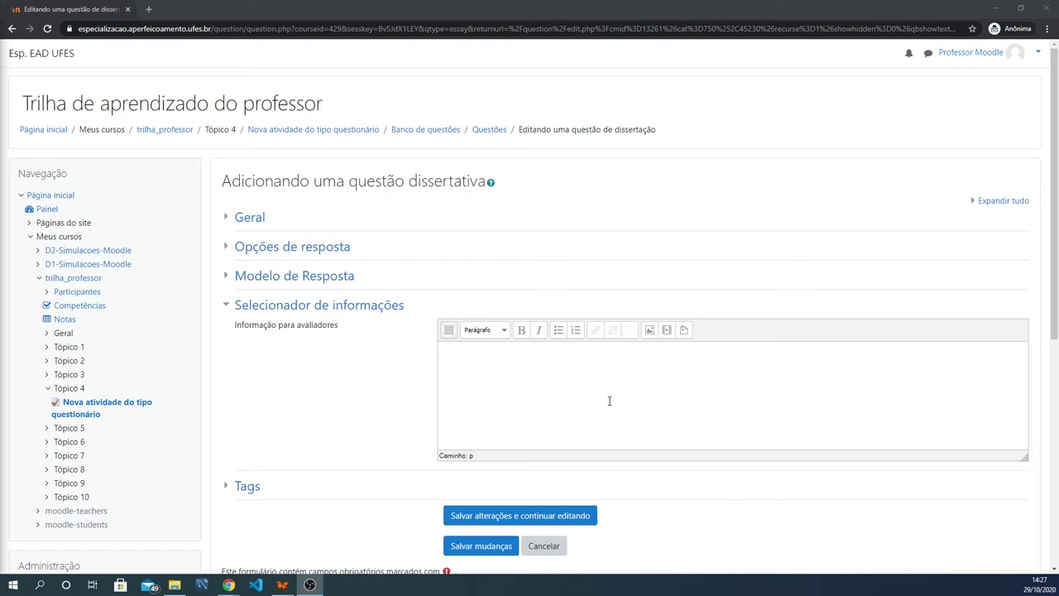
left_click(230, 307)
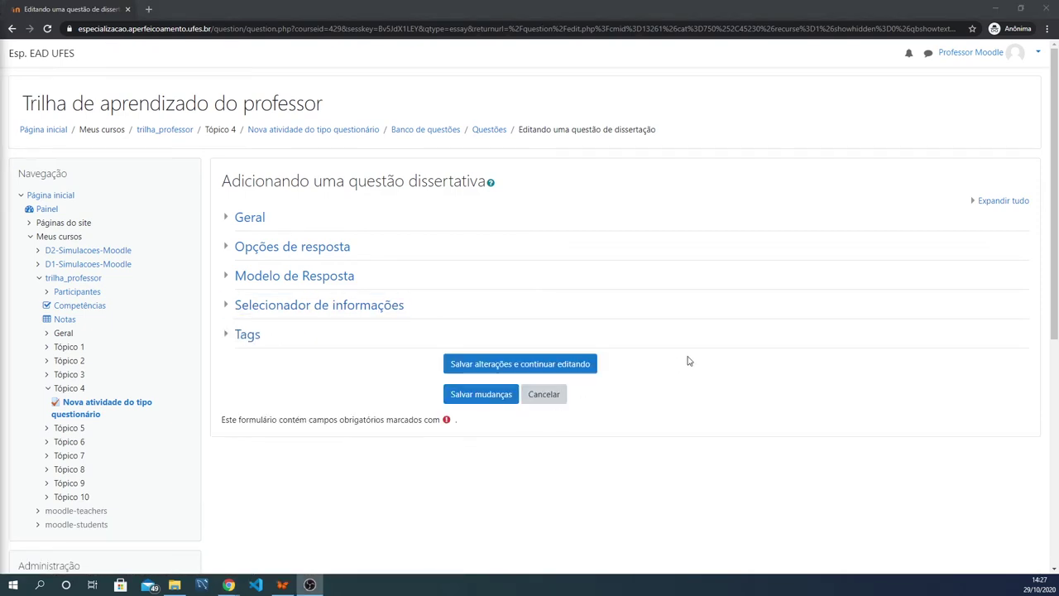
Step: Reopen the general settings and name the essay question "Descreva sua vida."
left_click(225, 220)
left_click(480, 273)
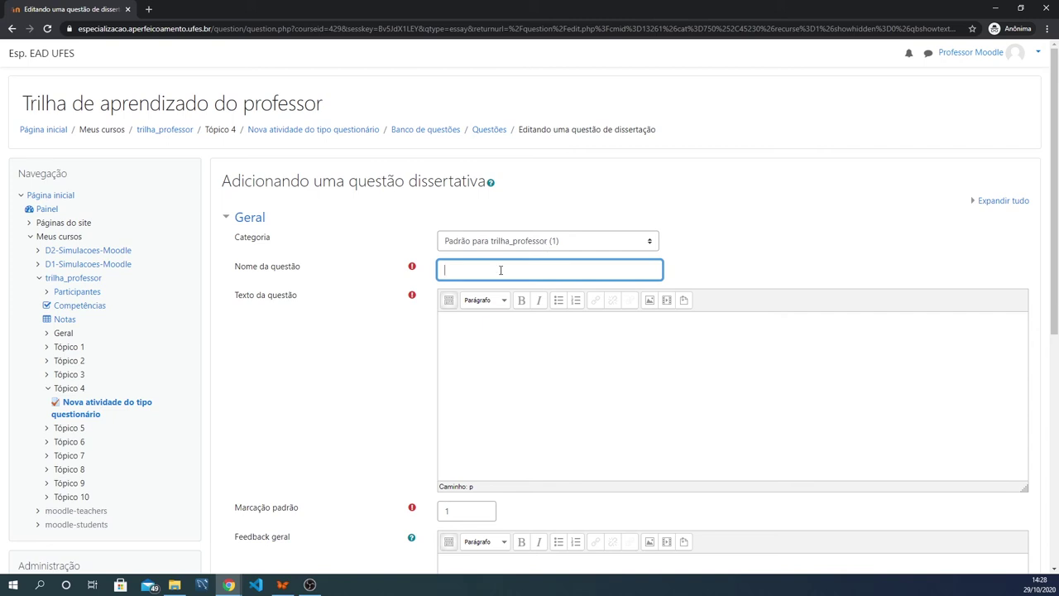
type("Descreva sua vida.")
Step: Enter the question text "Faça uma descrição dos evento importantes de sua vida."
left_click(493, 345)
type("Faça ")
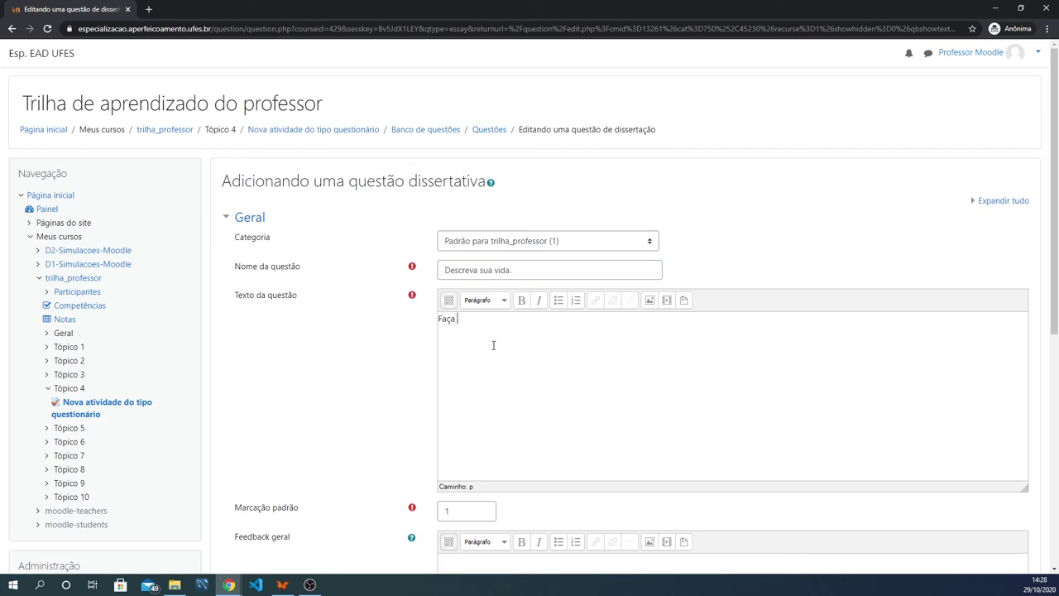
type("uma descrição dos evento importantes ")
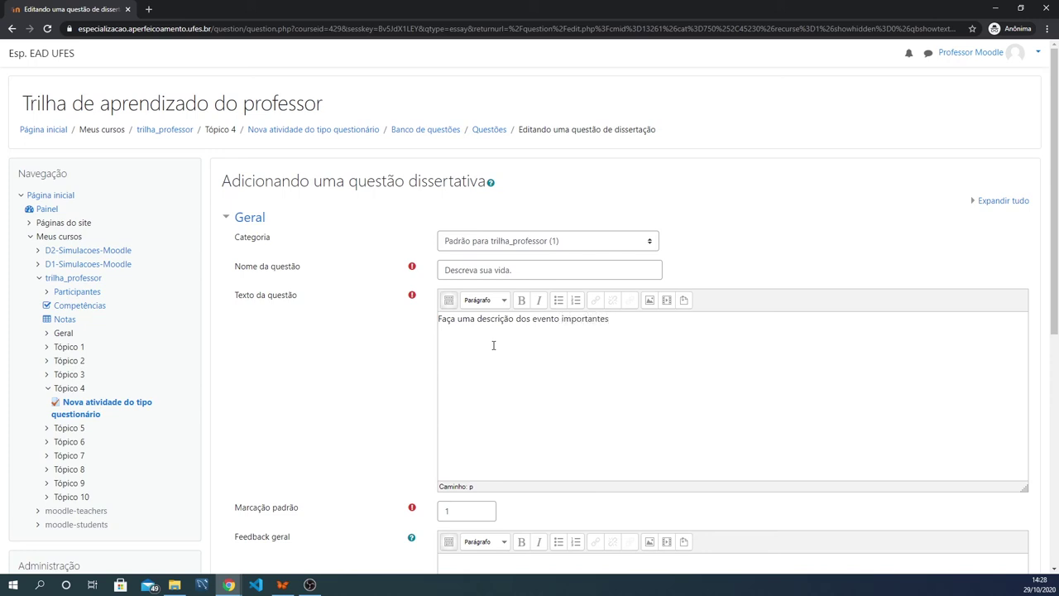
type("de sua vida.")
triple_click(515, 318)
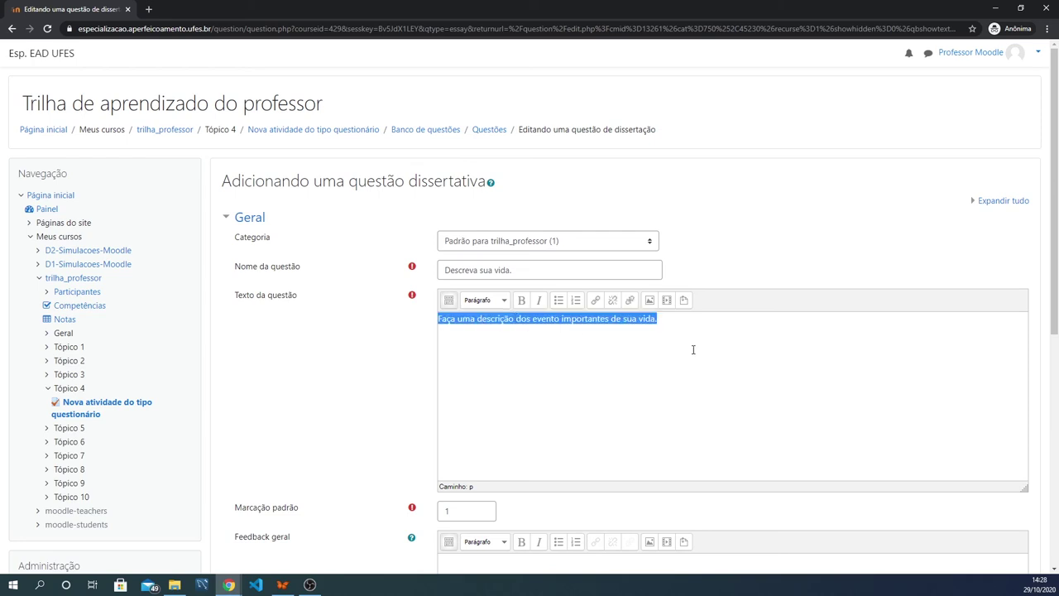
left_click(656, 393)
Step: Keep the default mark at 1, collapse the general settings and open the essay question's response options
scroll(607, 319, "down", 2)
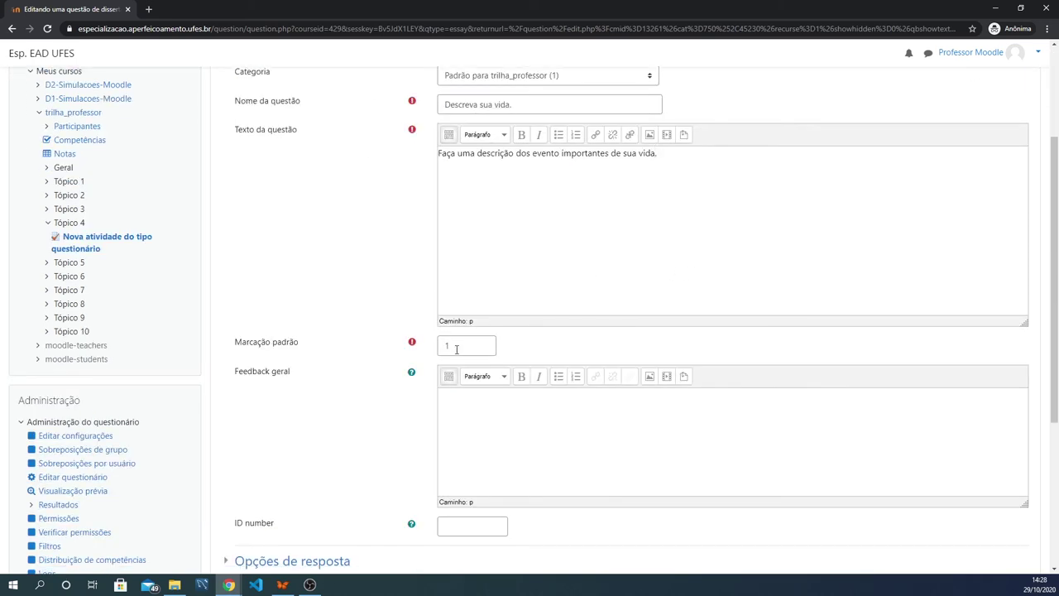
scroll(320, 256, "up", 2)
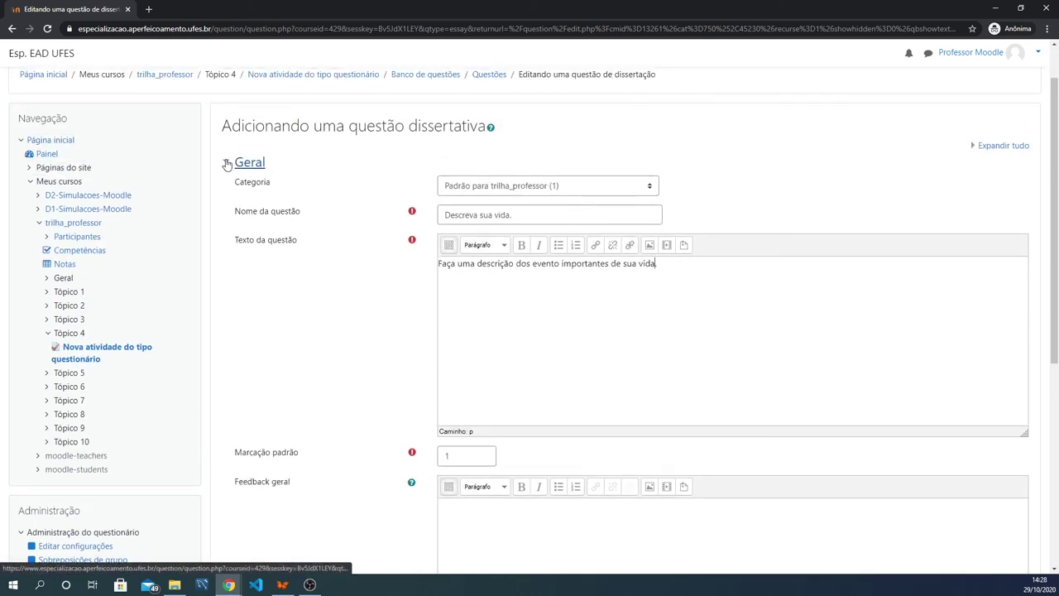
left_click(226, 164)
left_click(226, 192)
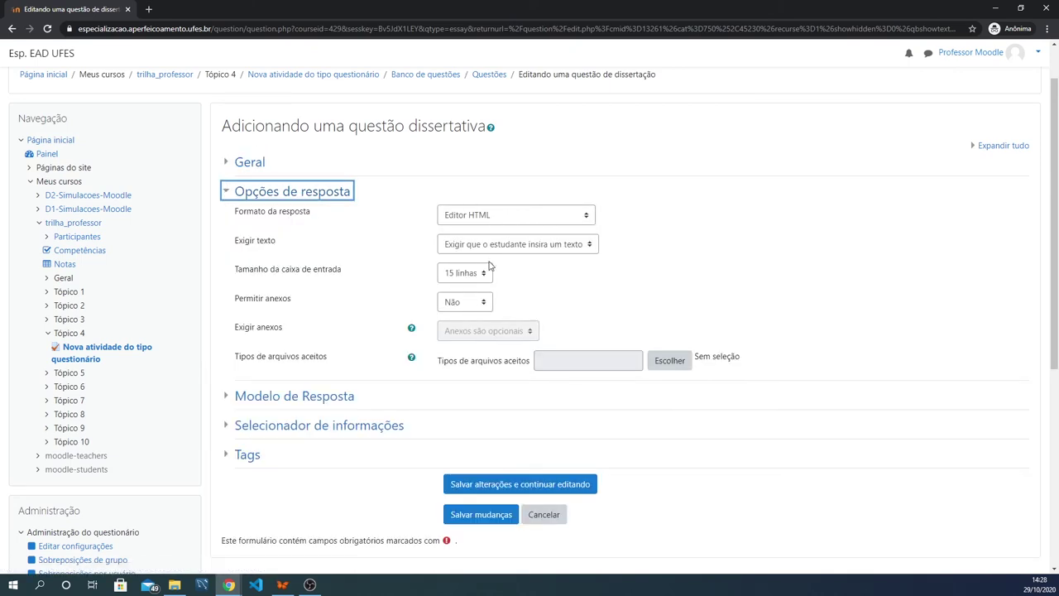
Step: Collapse the response options and save the essay question to the question bank
left_click(227, 193)
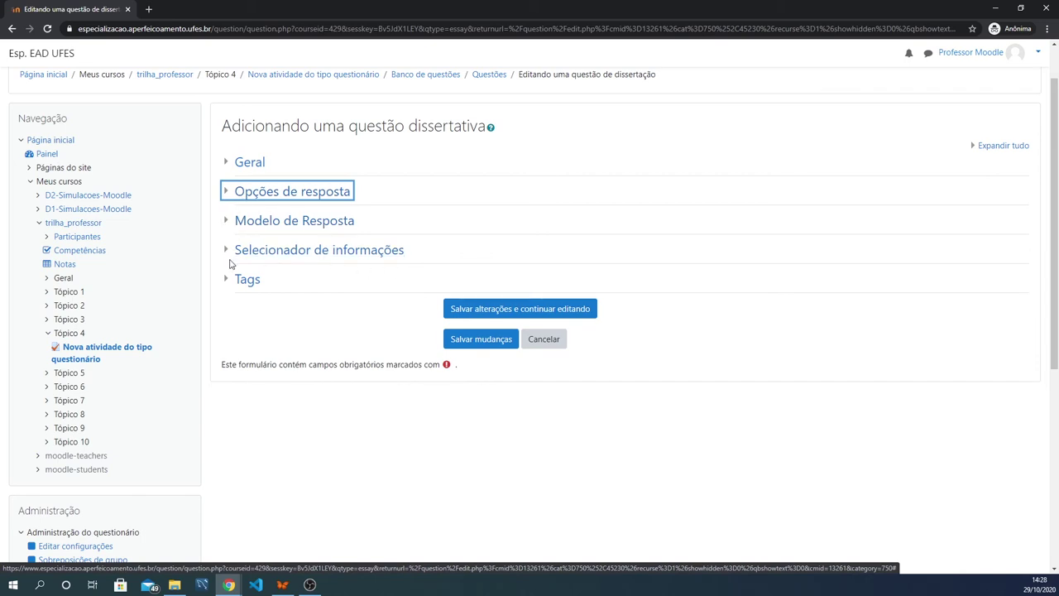
left_click(481, 341)
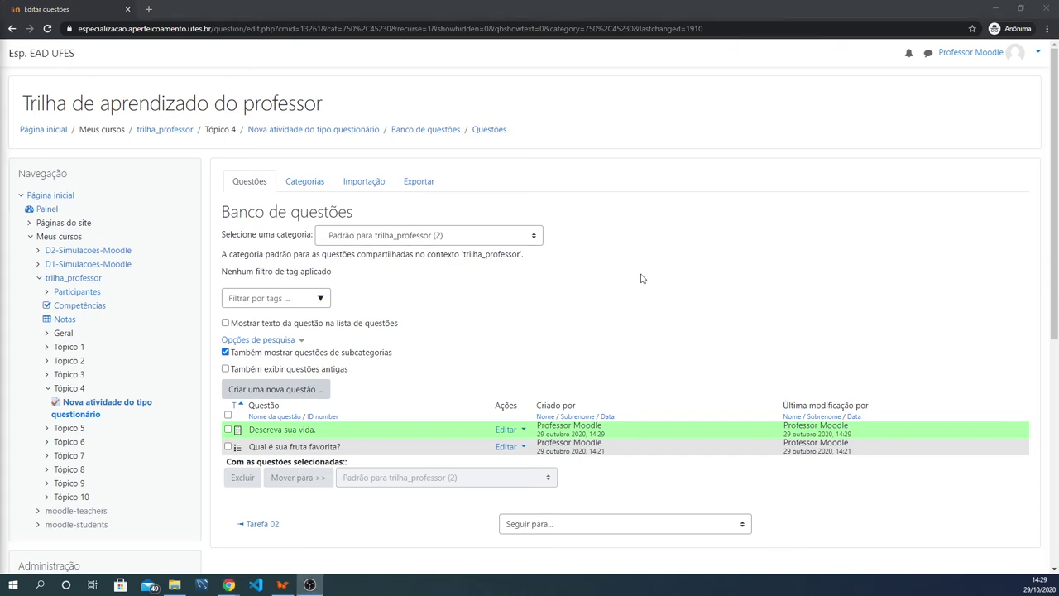
Step: Select both questions and choose "Padrão para Nova atividade do tipo questionário" as the category for moving them
left_click(229, 430)
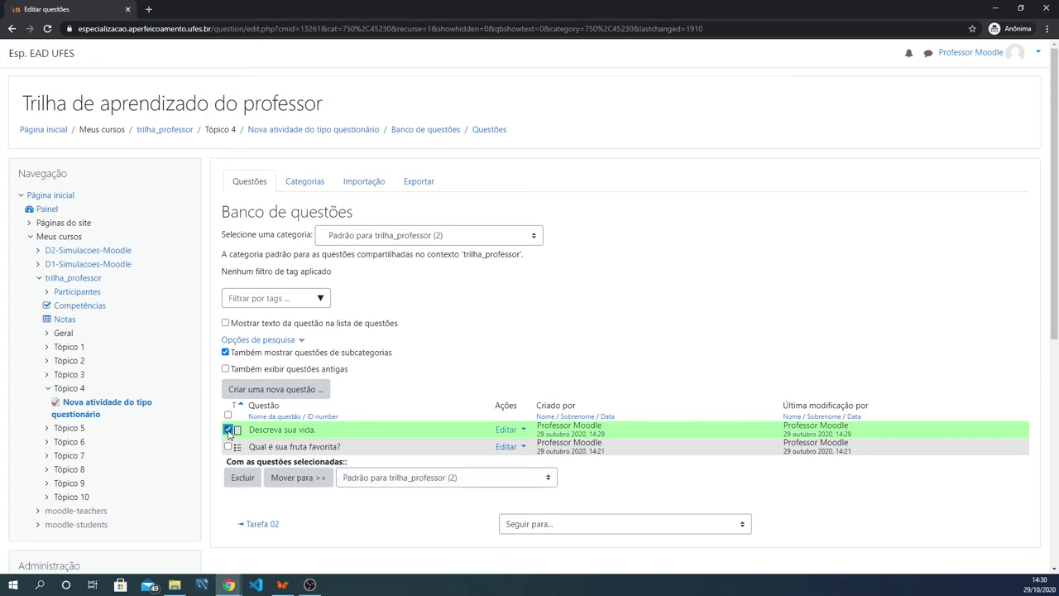
left_click(228, 447)
left_click(228, 447)
left_click(229, 429)
left_click(228, 446)
left_click(228, 430)
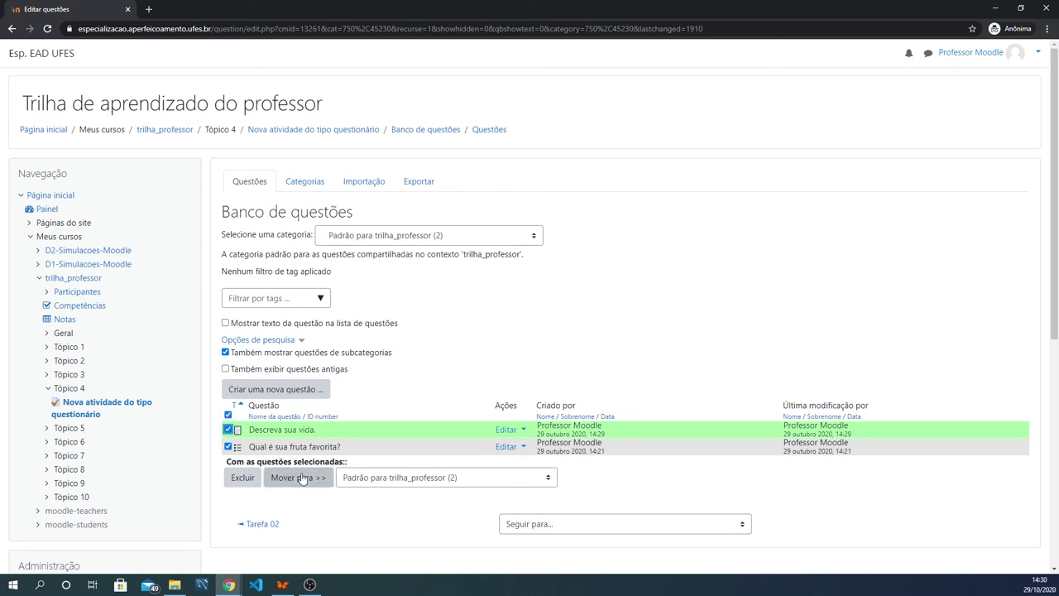
left_click(430, 480)
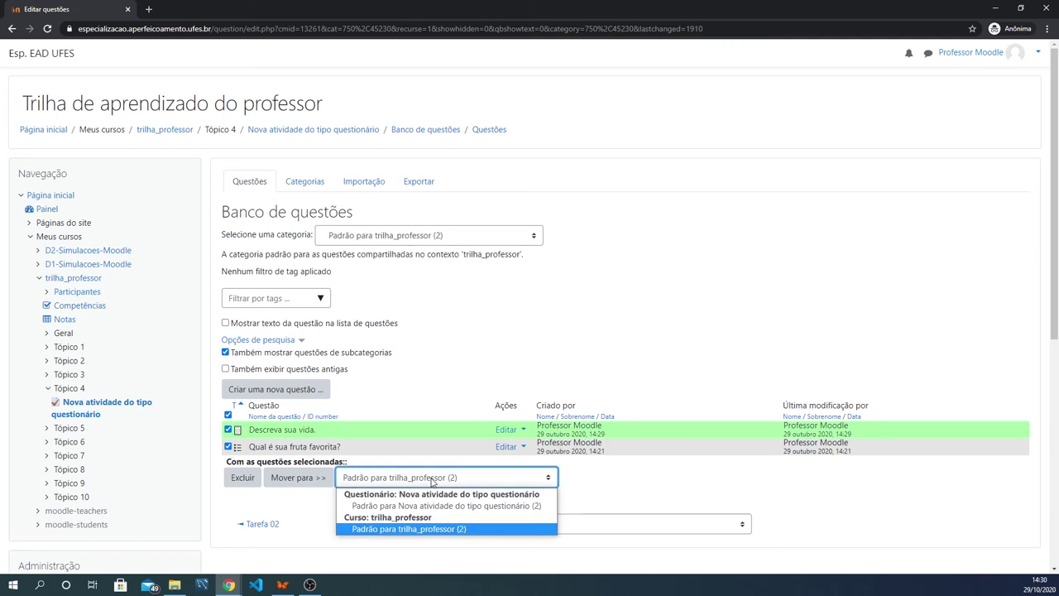
left_click(432, 506)
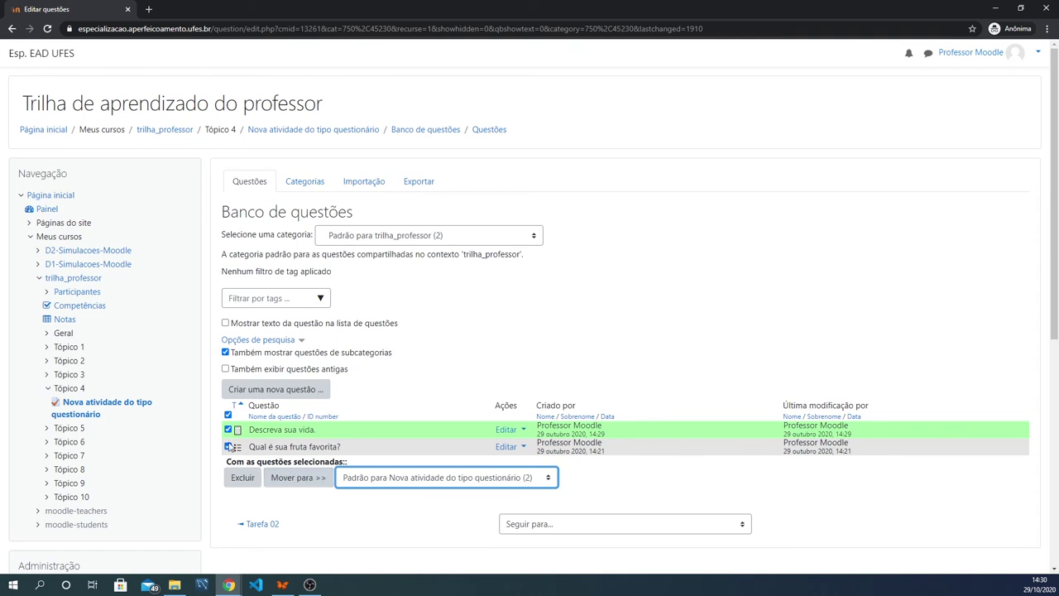
left_click(303, 483)
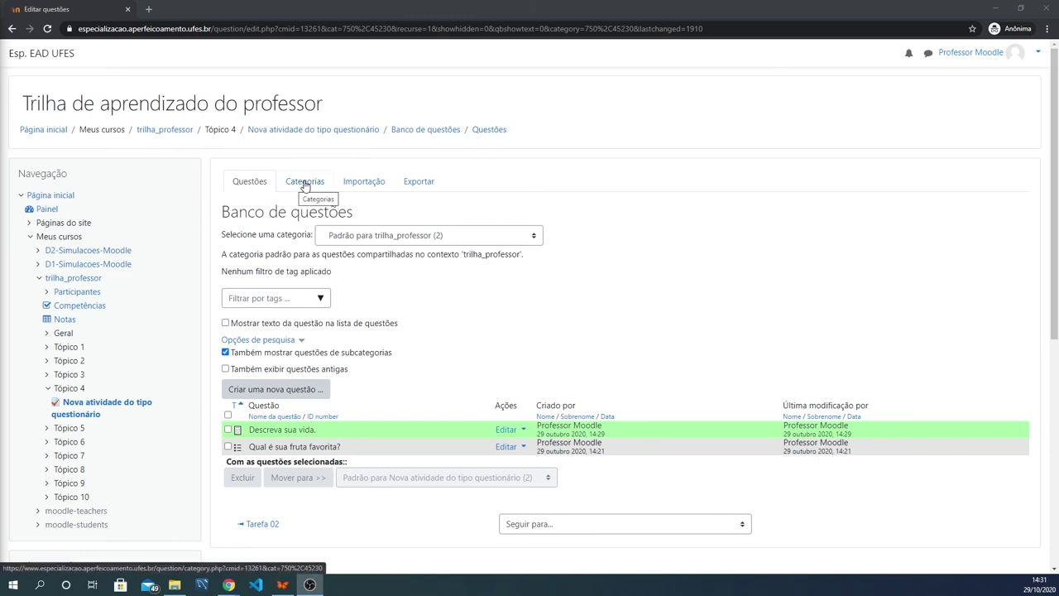
Step: Open the question bank's categories and examine the existing ones and the form for adding a category
left_click(305, 185)
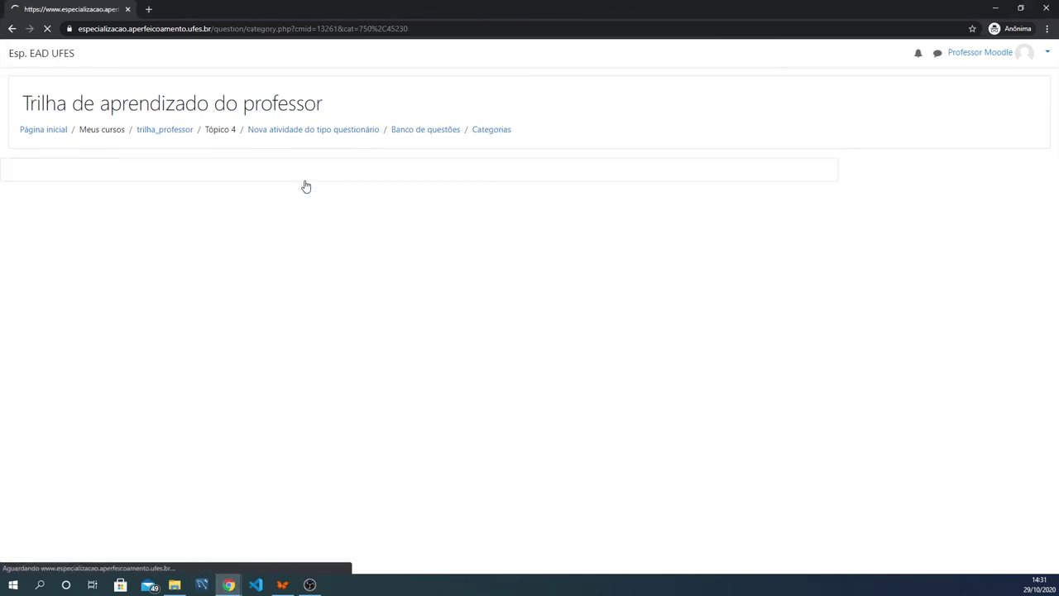
scroll(584, 240, "down", 1)
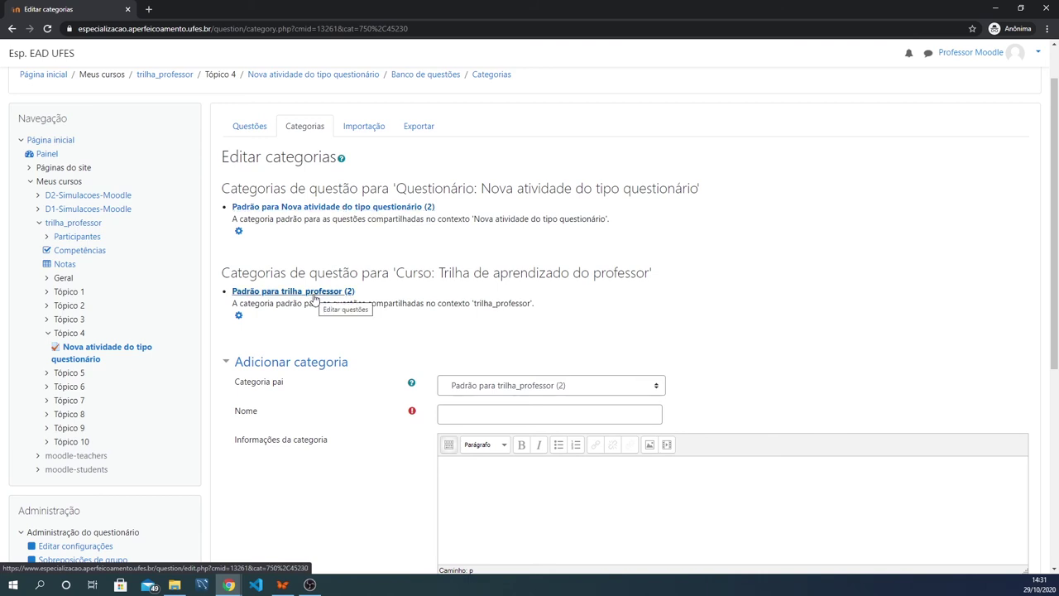
scroll(560, 325, "down", 2)
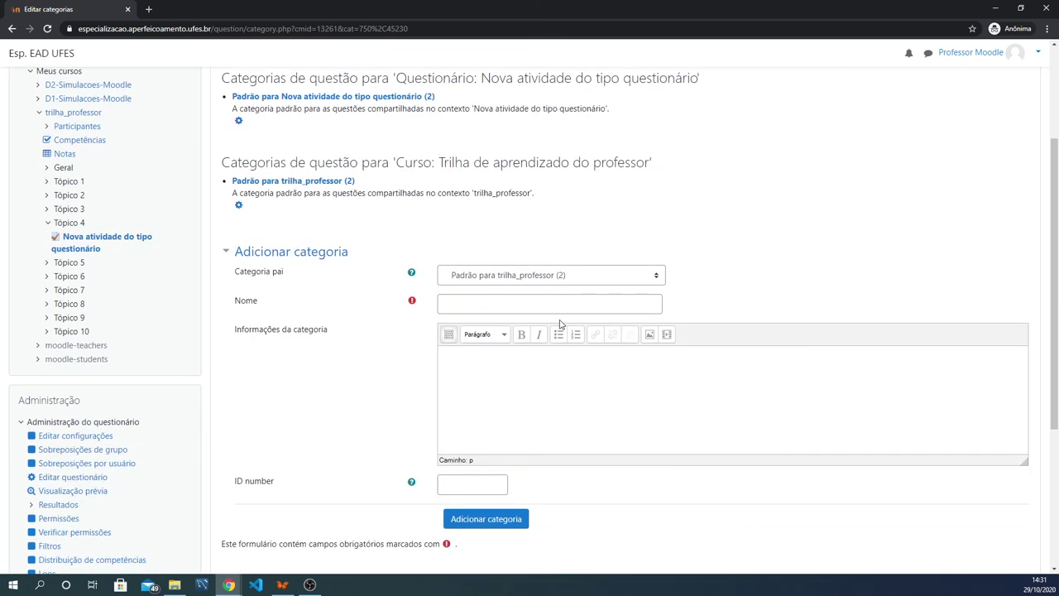
scroll(539, 324, "up", 1)
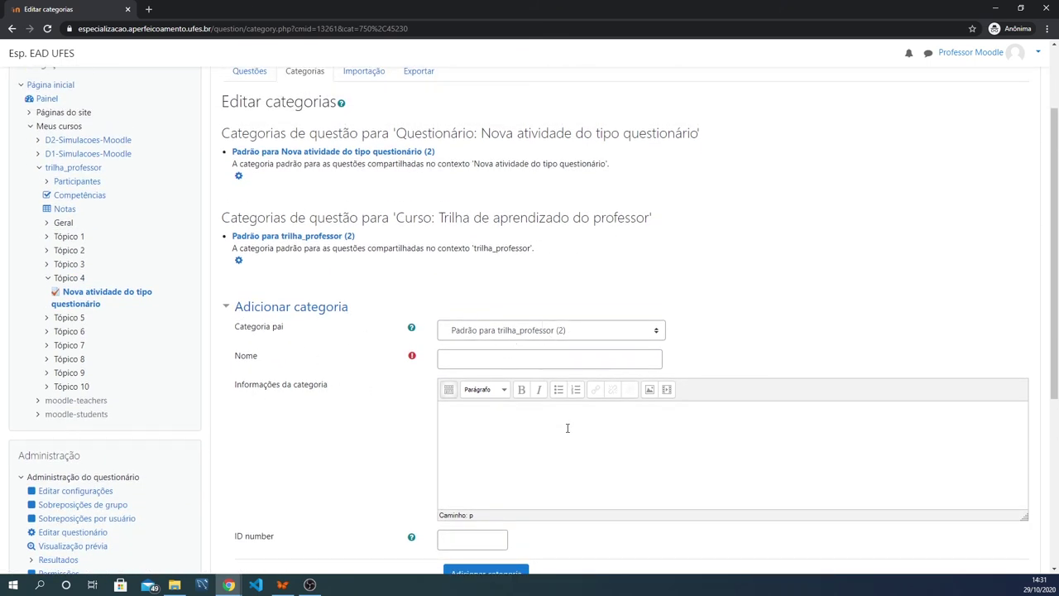
scroll(567, 428, "up", 2)
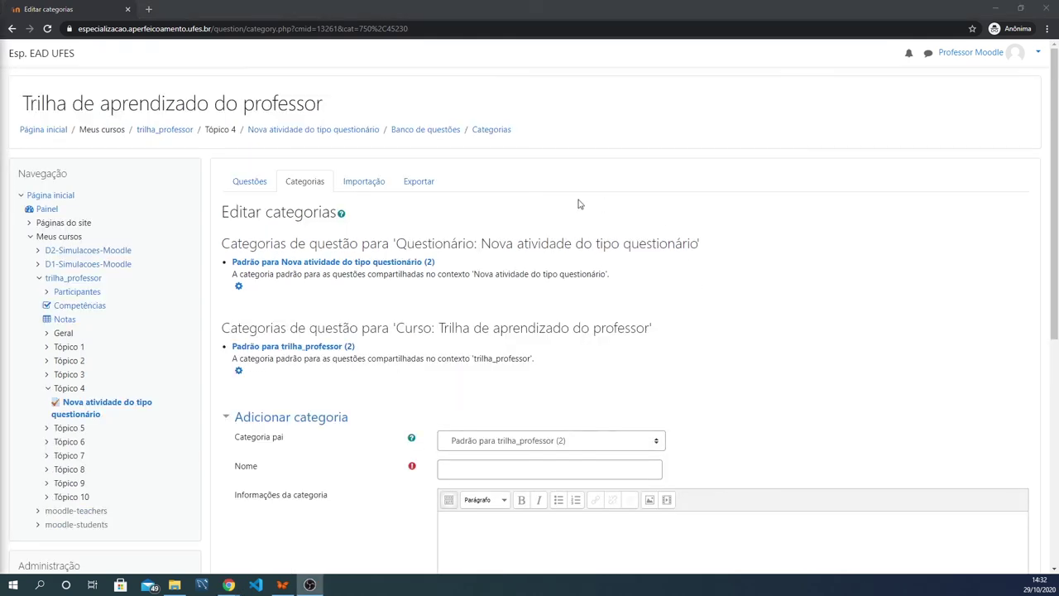
Step: Open the question export page and examine the file formats and the categories offered for export
left_click(420, 183)
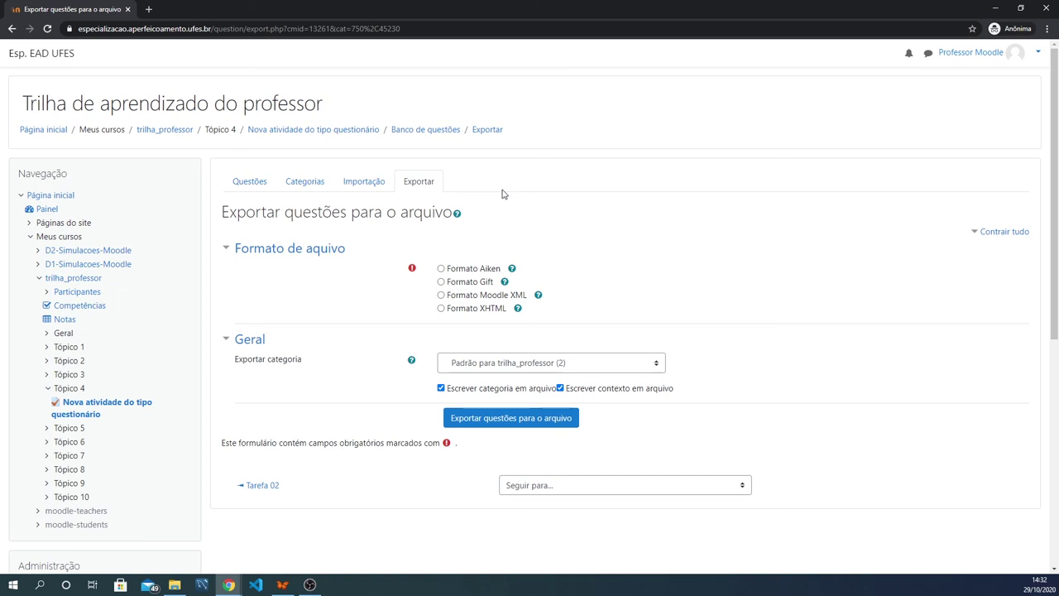
left_click(550, 364)
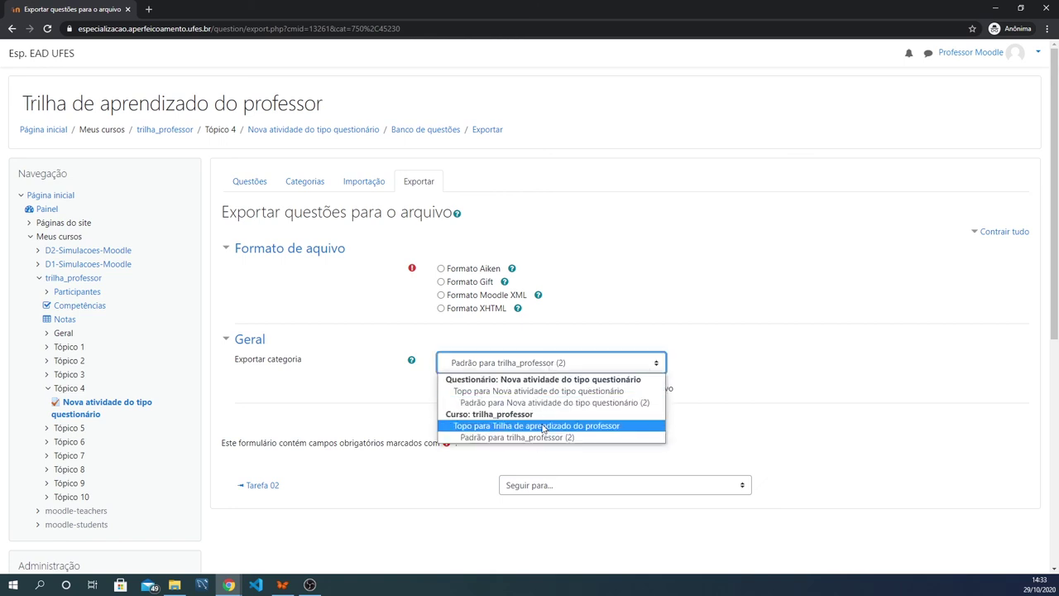
left_click(569, 364)
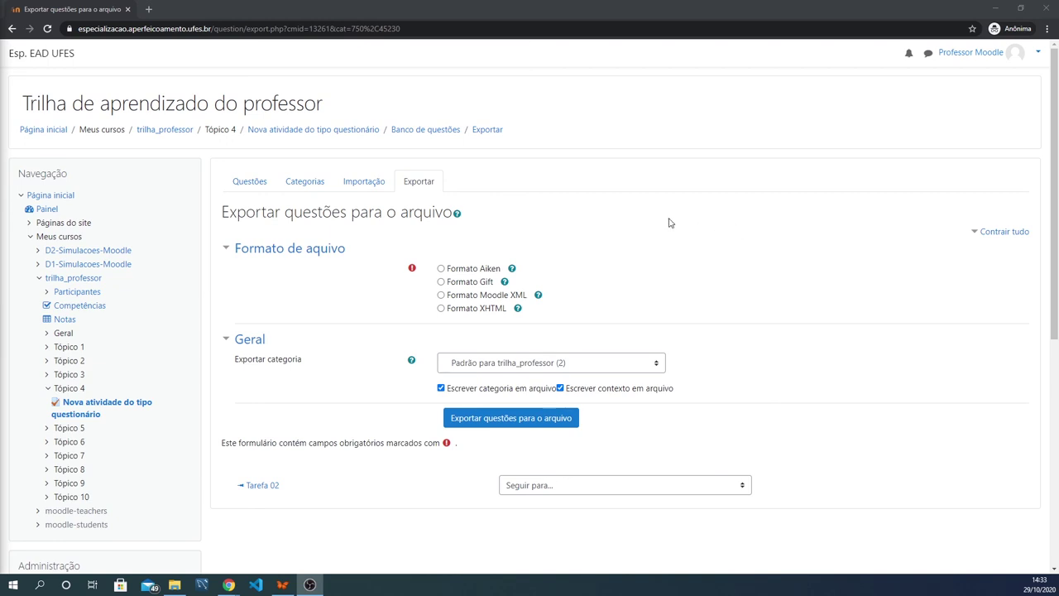
Step: Open the question import page and examine the file formats and the file upload area
left_click(371, 184)
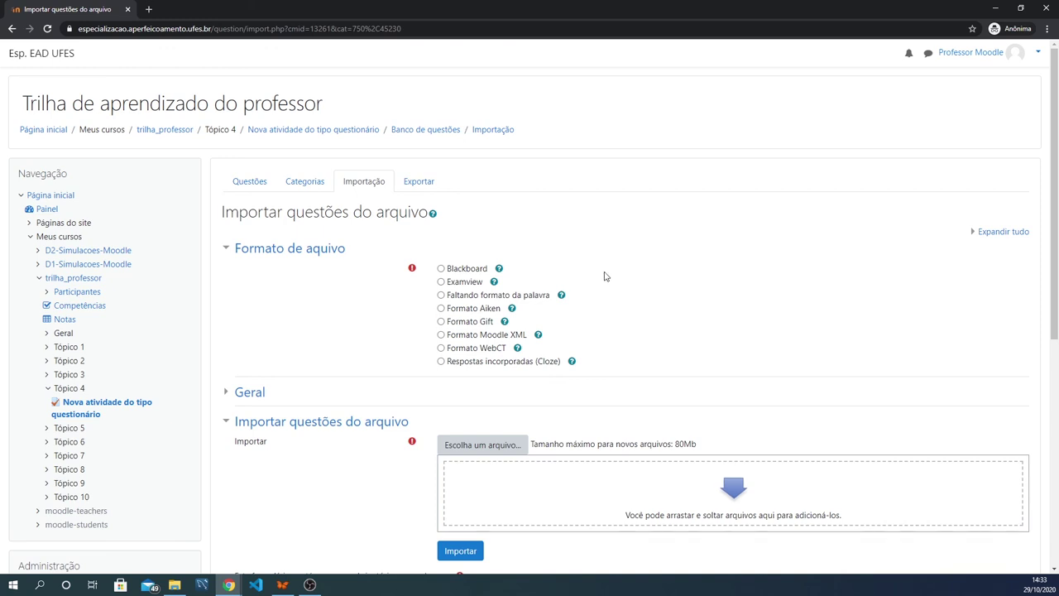
scroll(617, 273, "down", 1)
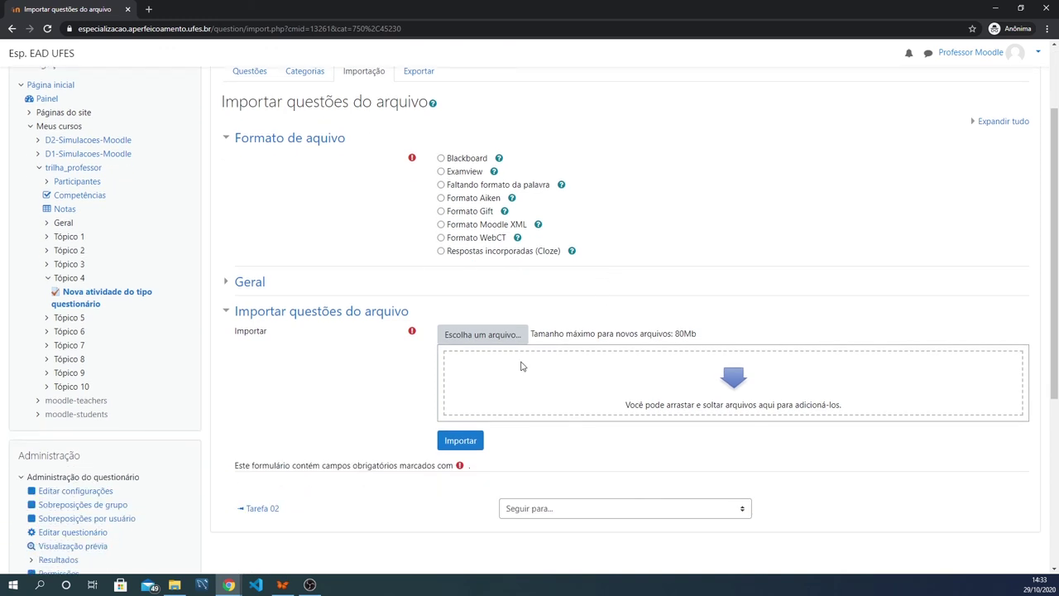
left_click(451, 440)
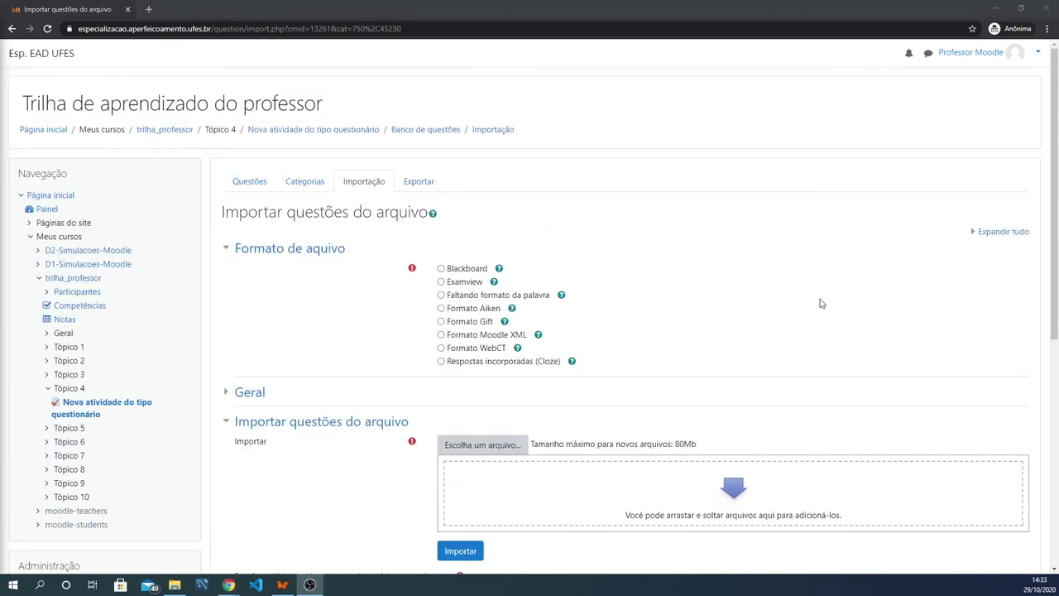